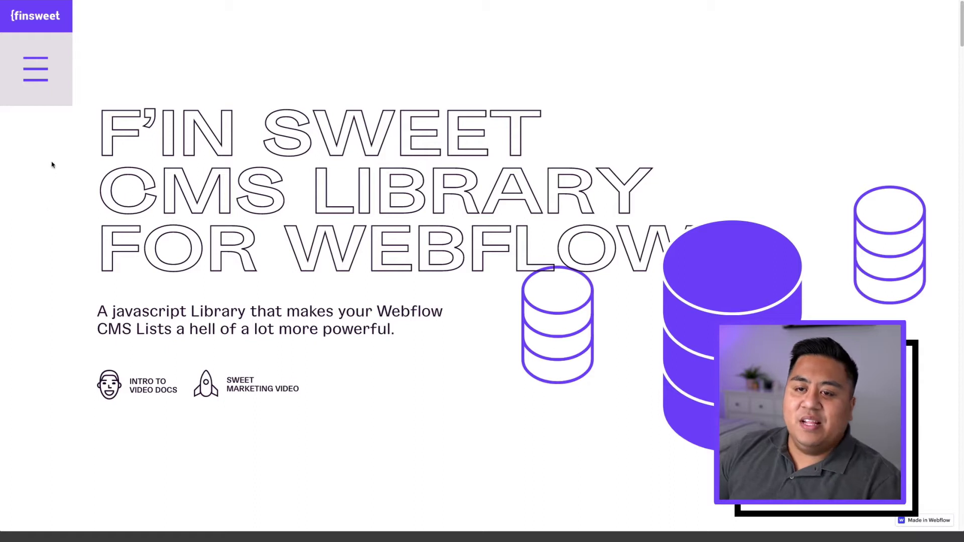
Step: Open the Visual Script Writer from the Finsweet docs menu and select the CMS List Class field
left_click(39, 79)
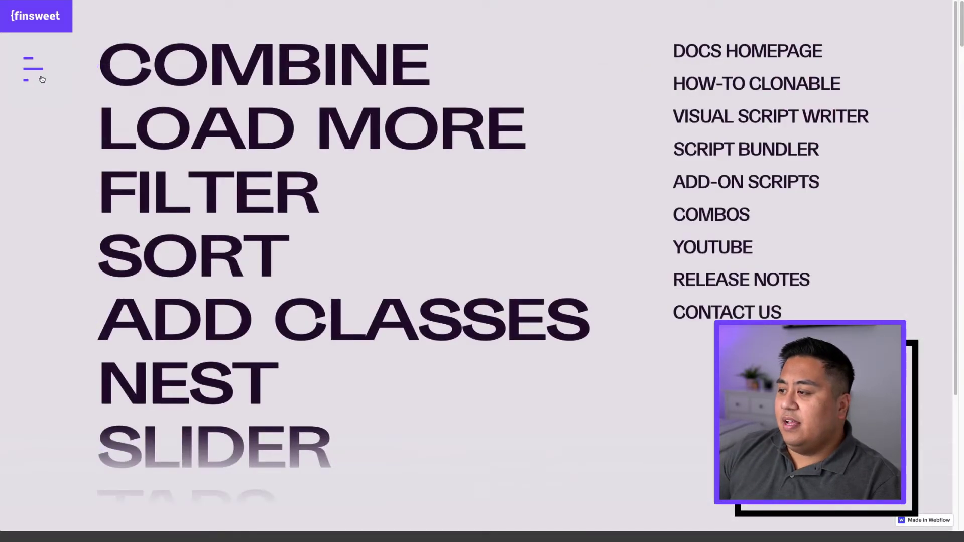
left_click(707, 119)
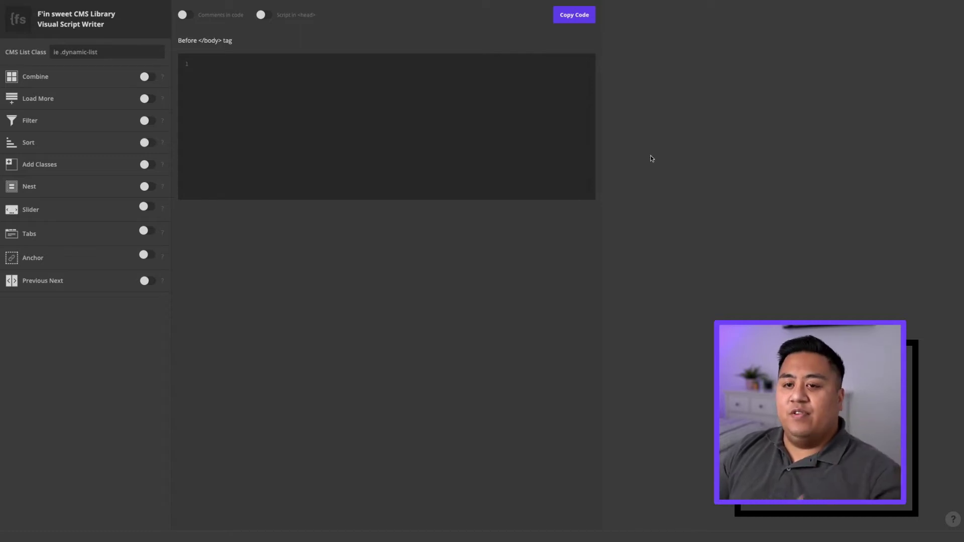
left_click(58, 52)
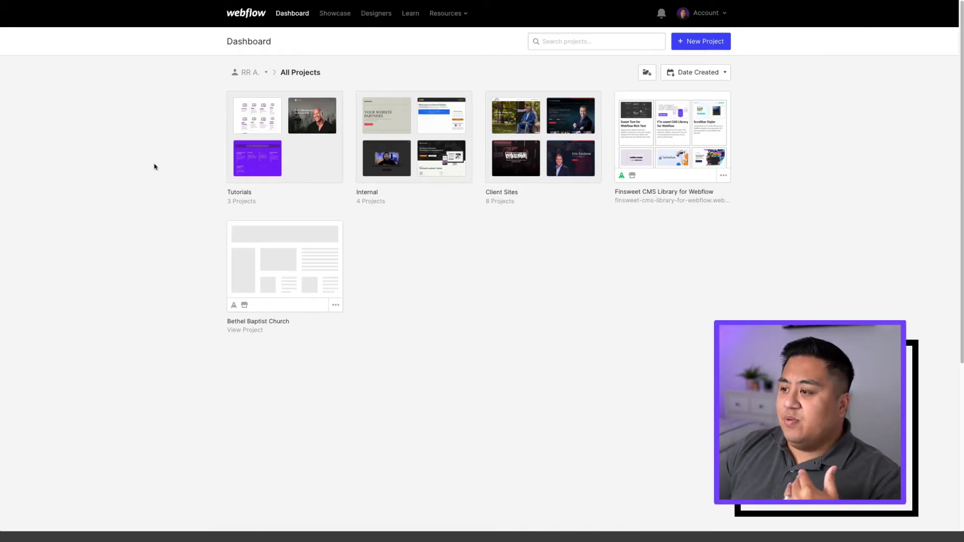
Step: Open the Finsweet CMS Library for Webflow project in the Designer from the dashboard
left_click(674, 127)
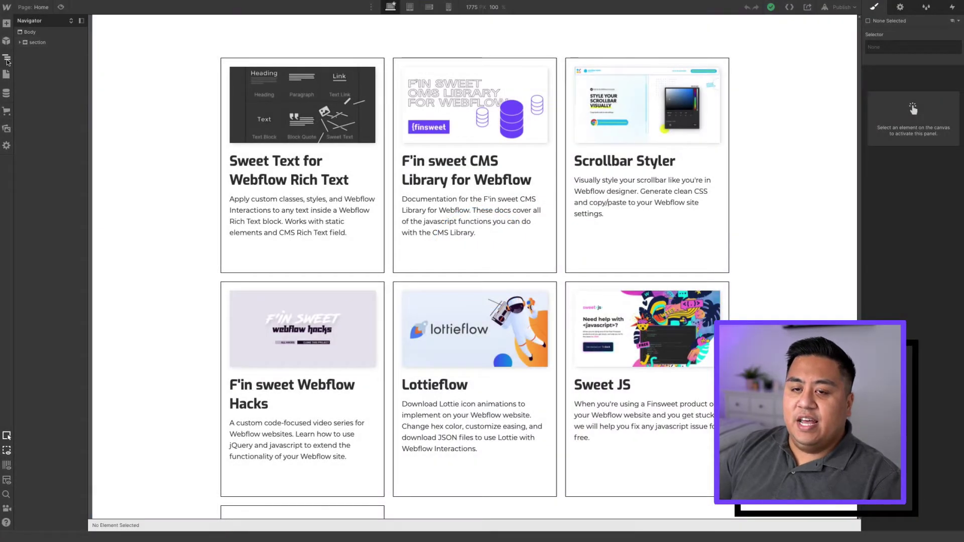
Step: Select the Collection List Wrapper inside section > container and give it the class collection-list
left_click(7, 60)
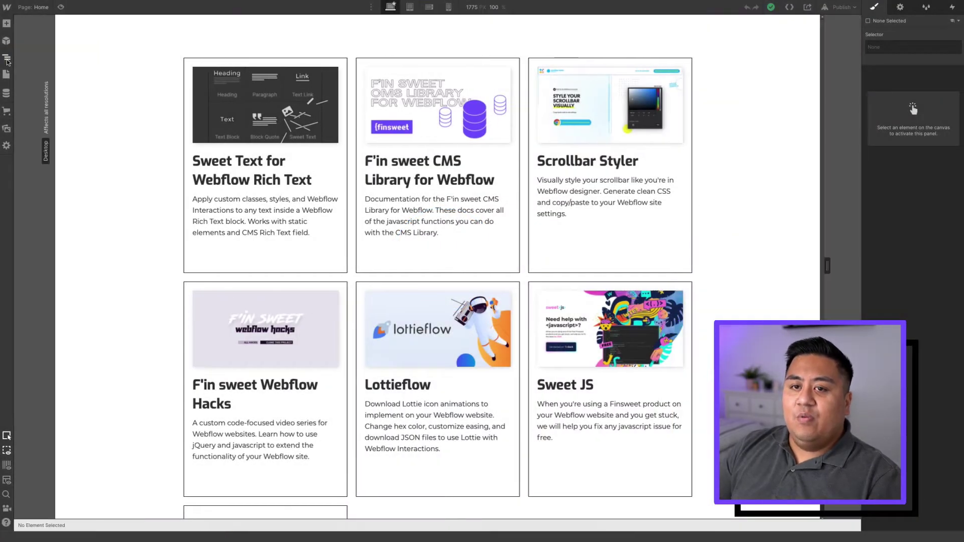
left_click(7, 59)
left_click(20, 43)
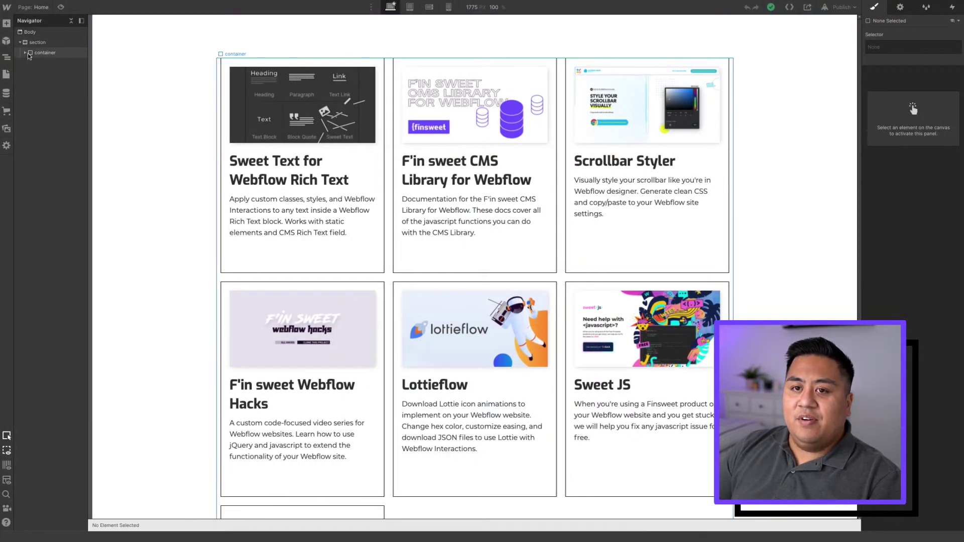
left_click(25, 53)
left_click(38, 63)
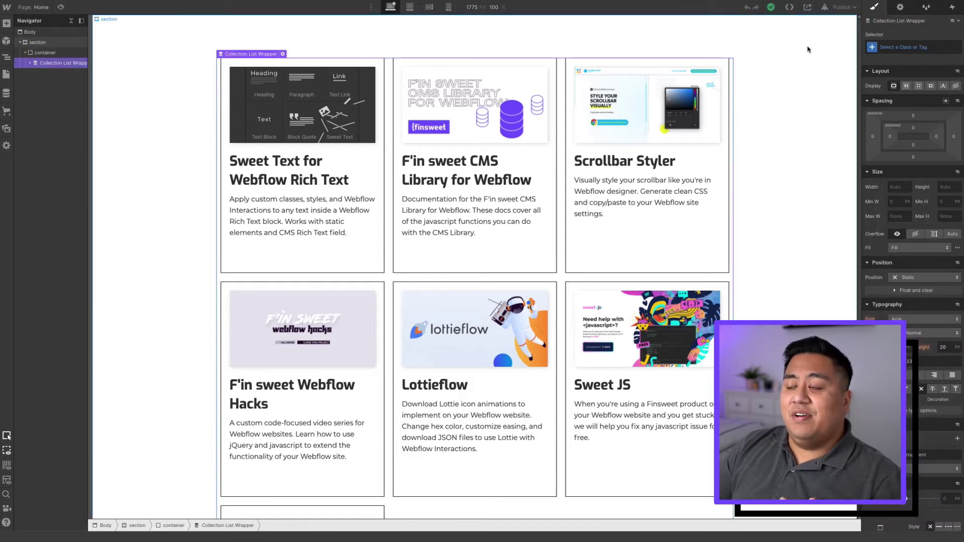
left_click(908, 47)
type("c")
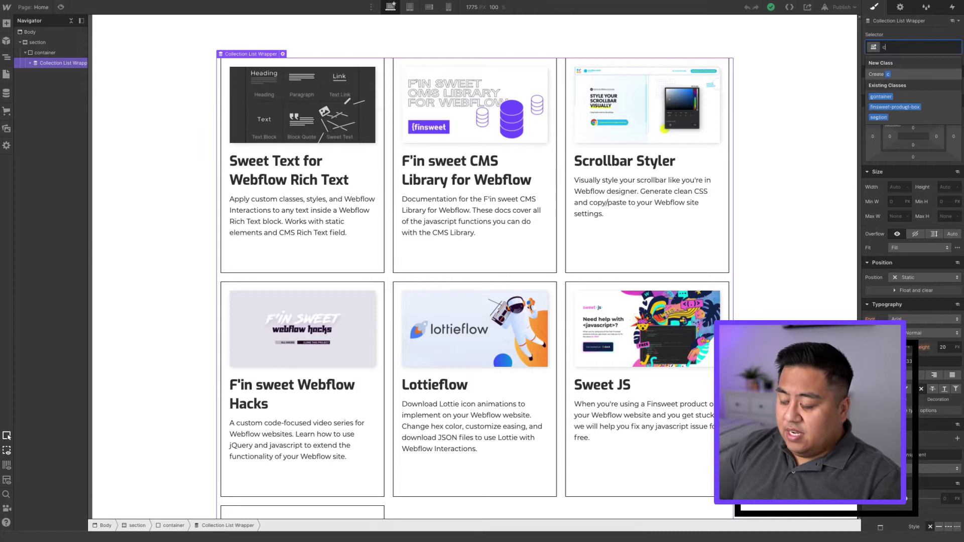
type("ollection")
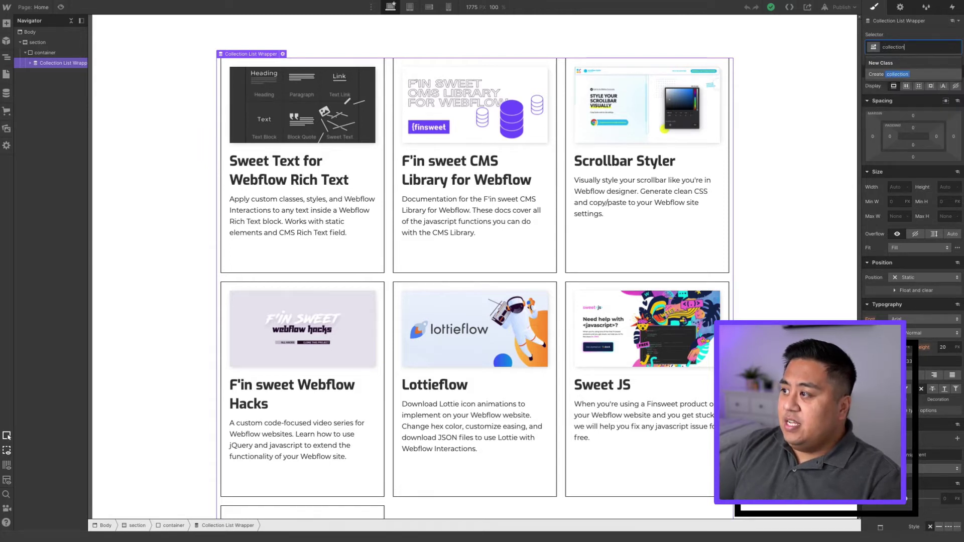
type("-list")
key("Return")
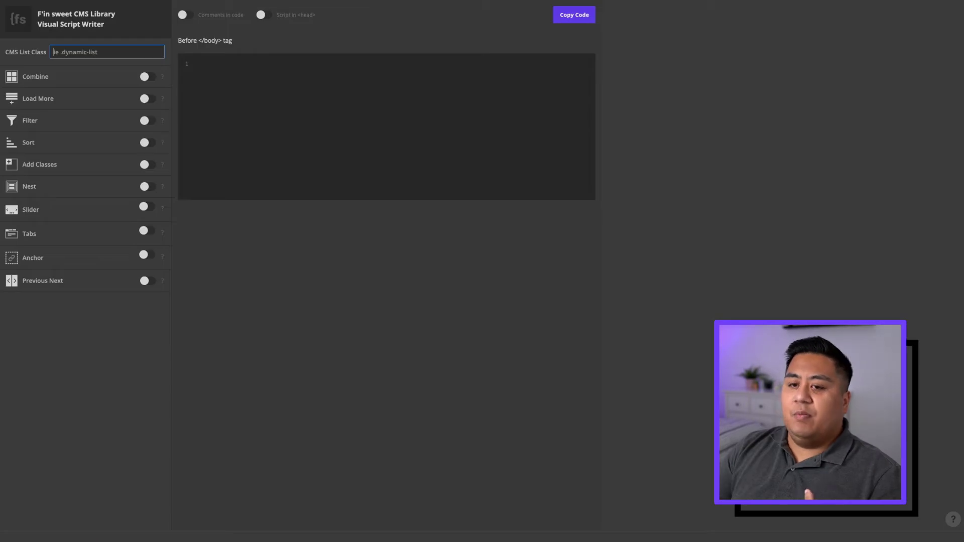
Step: Enter .collection-list as the CMS List Class and switch on Combine
left_click(63, 52)
type(".")
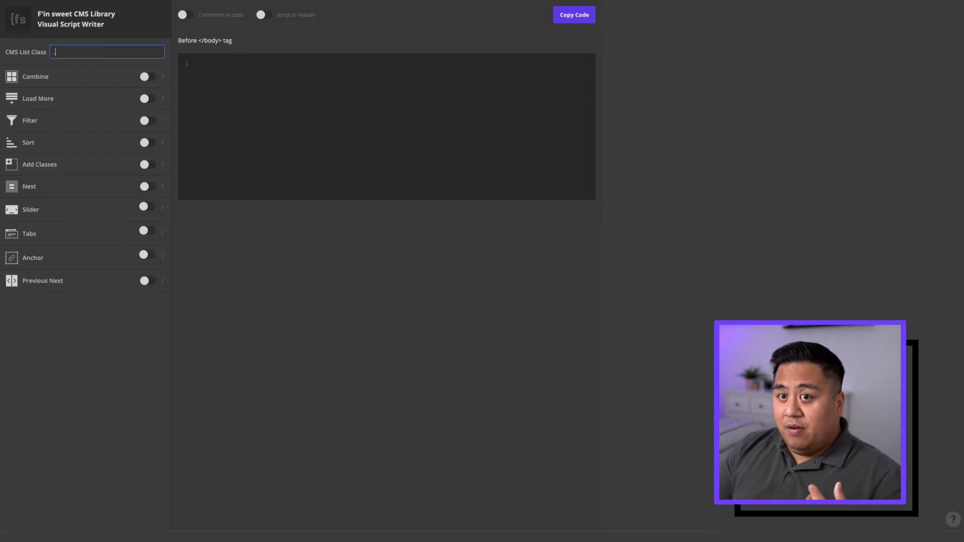
type("collection")
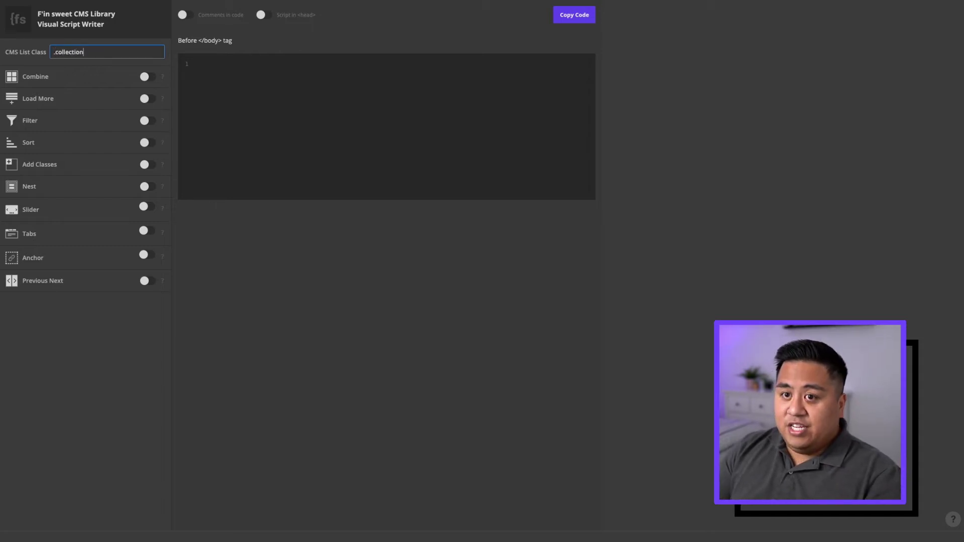
type("-list")
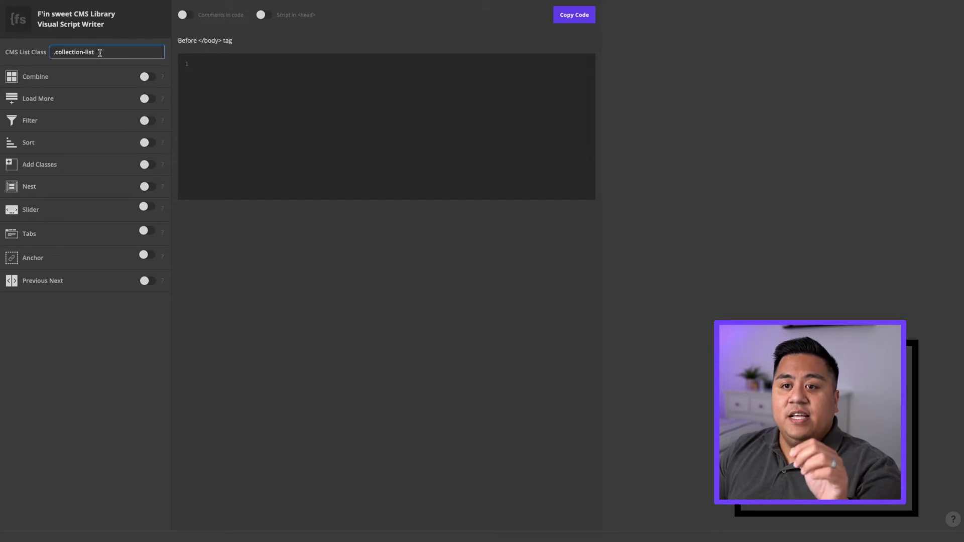
mouse_move(100, 52)
left_mouse_down()
mouse_move(22, 50)
mouse_move(112, 51)
left_mouse_up()
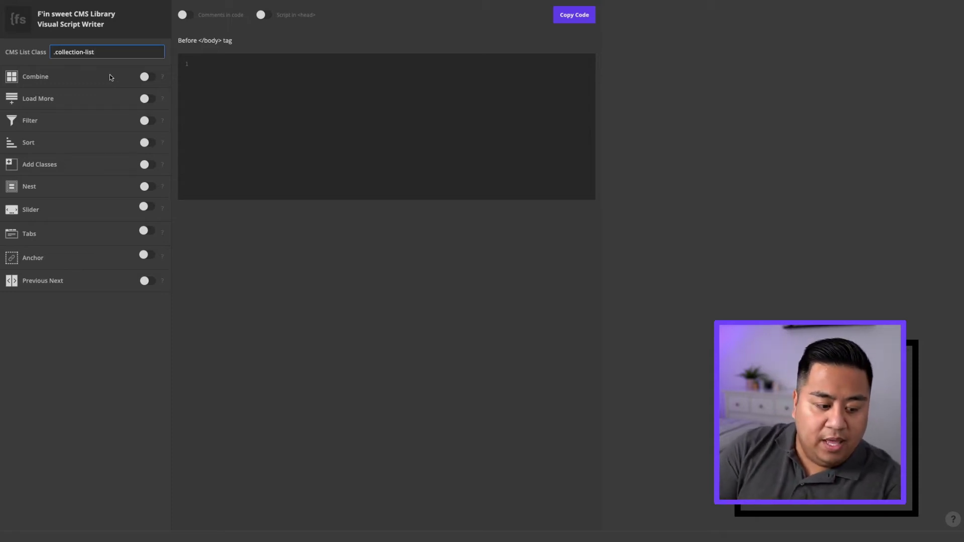
left_click(147, 79)
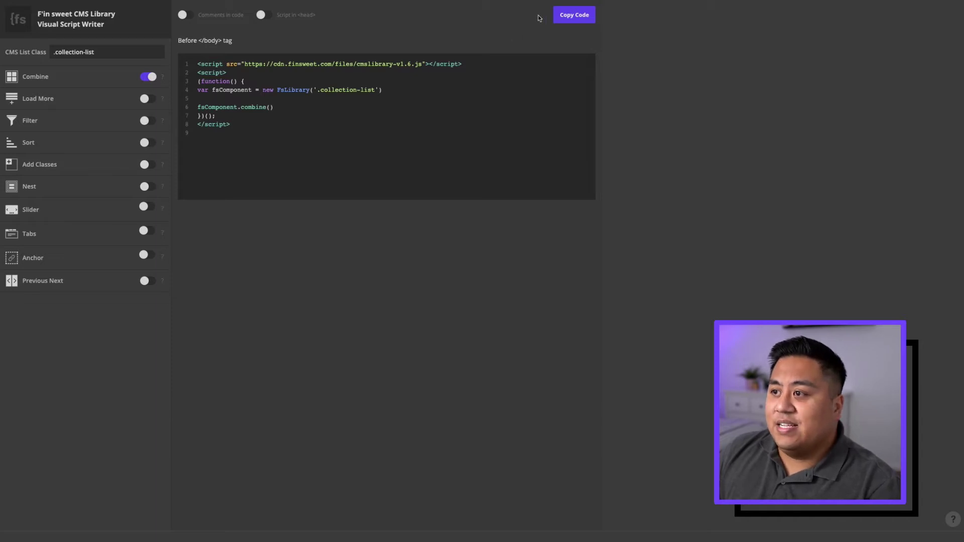
Step: Copy the generated combine script and open the Home page settings at the Custom Code section
left_click(571, 16)
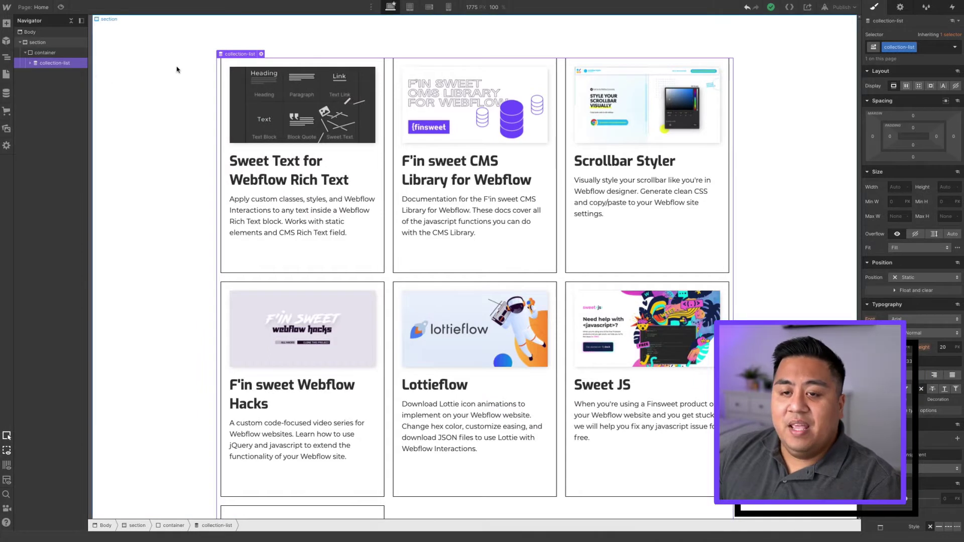
left_click(6, 76)
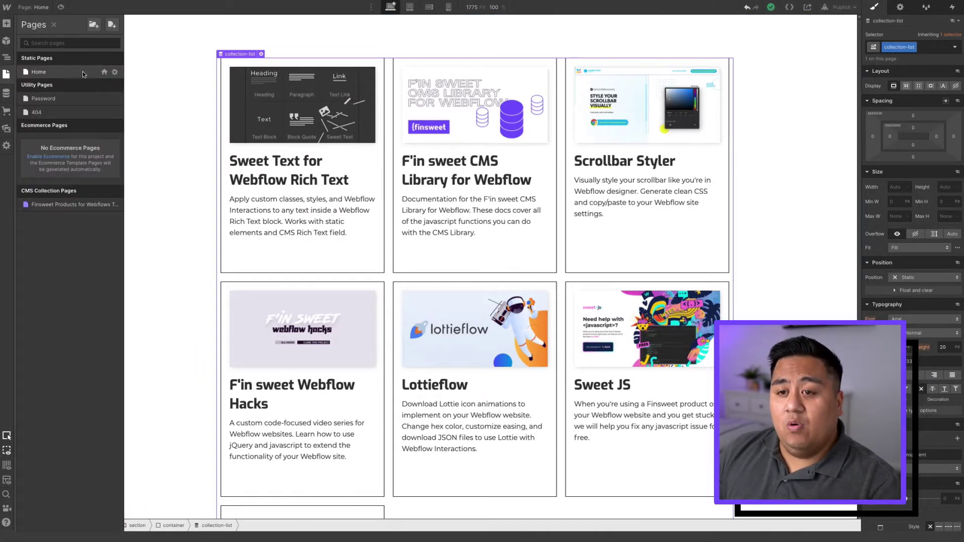
left_click(115, 72)
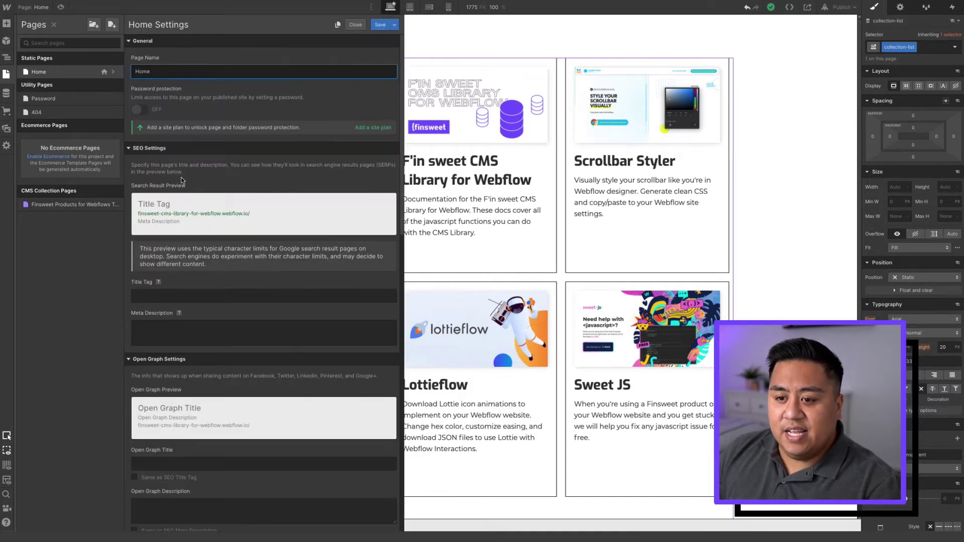
scroll(194, 214, "down", 15)
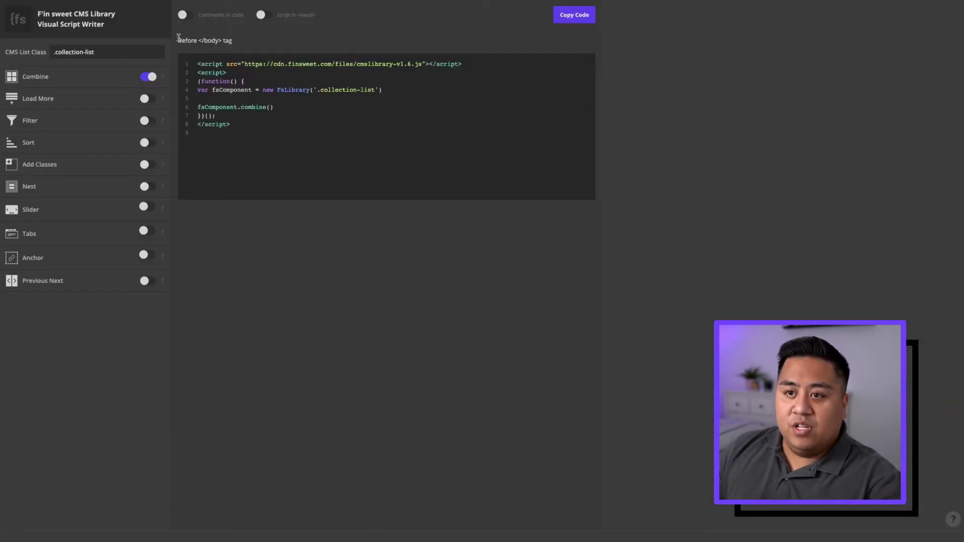
left_click_drag(178, 40, 235, 42)
Step: Paste the combine script into the Home page's Before </body> tag field and save
left_click(235, 42)
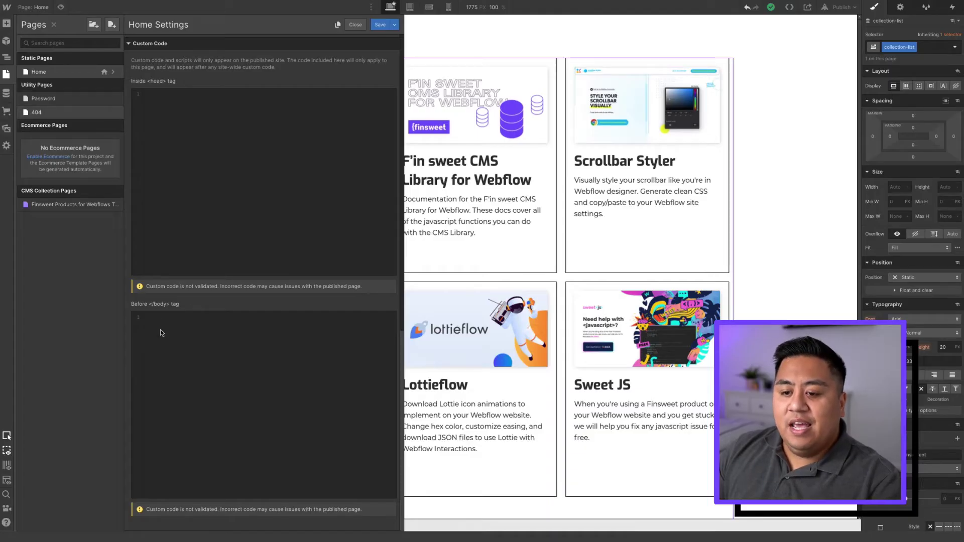
left_click(157, 320)
right_click(158, 320)
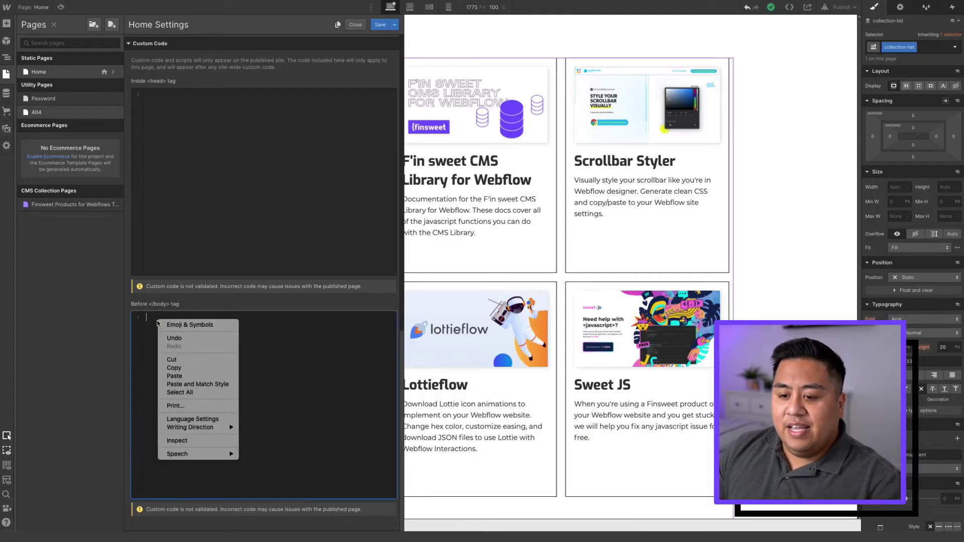
left_click(185, 376)
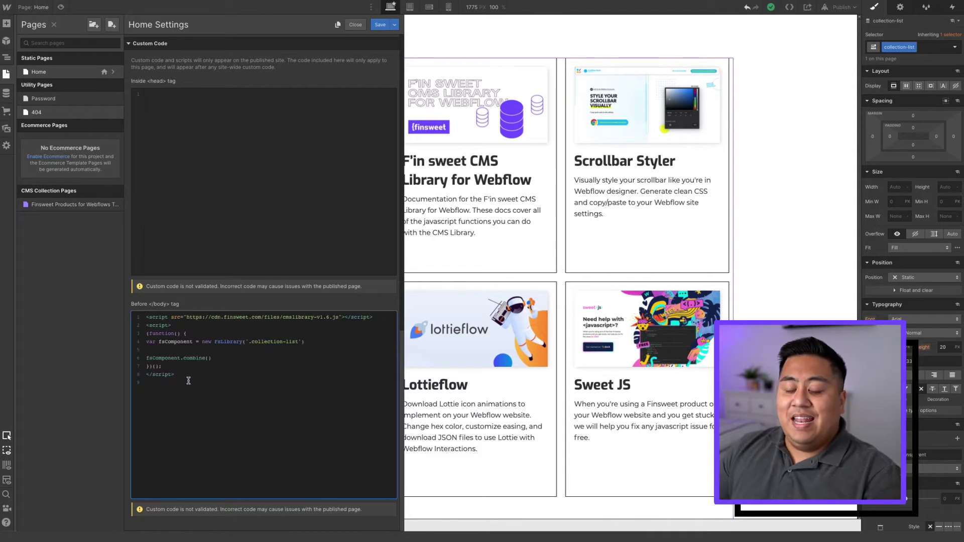
left_click(381, 25)
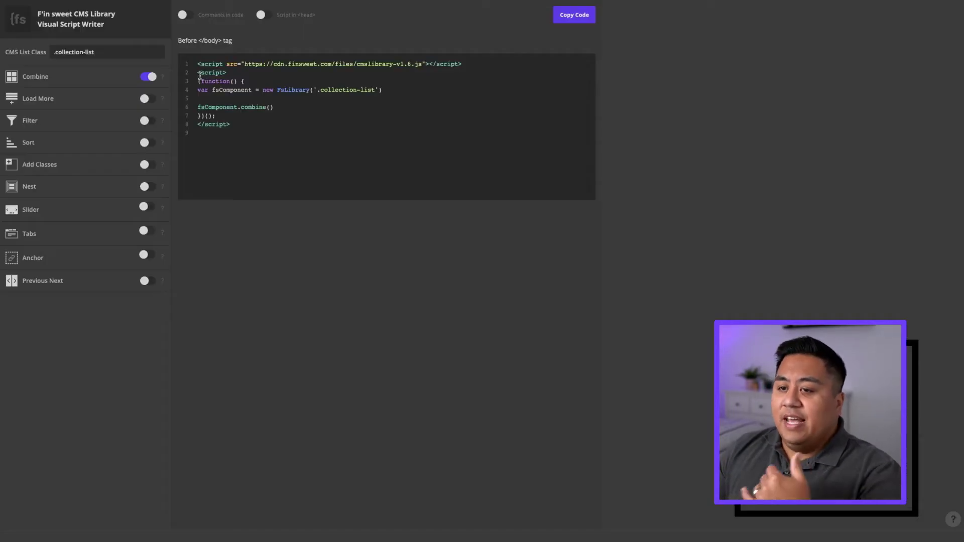
Step: Turn Combine off, try Load More with .load-more button class and animation, then disable it
left_click(149, 76)
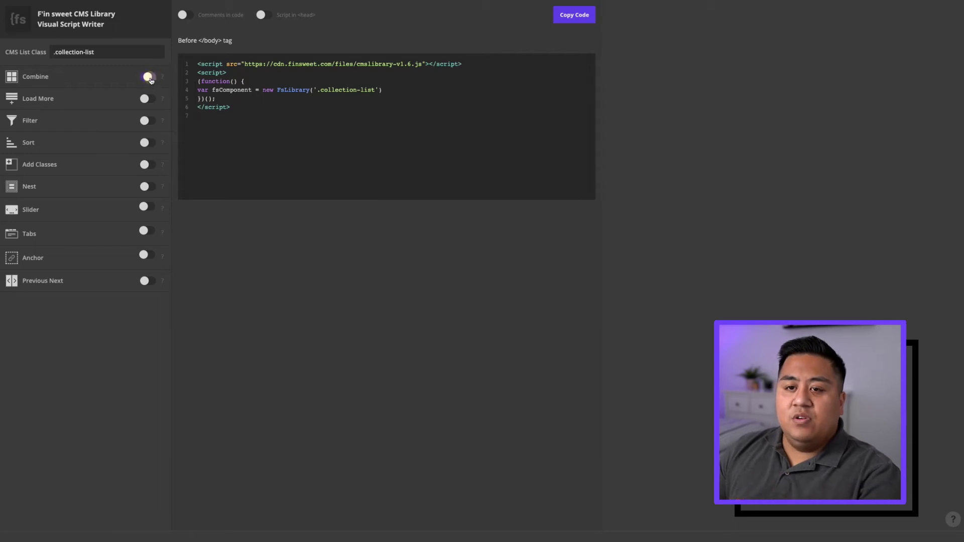
left_click(146, 103)
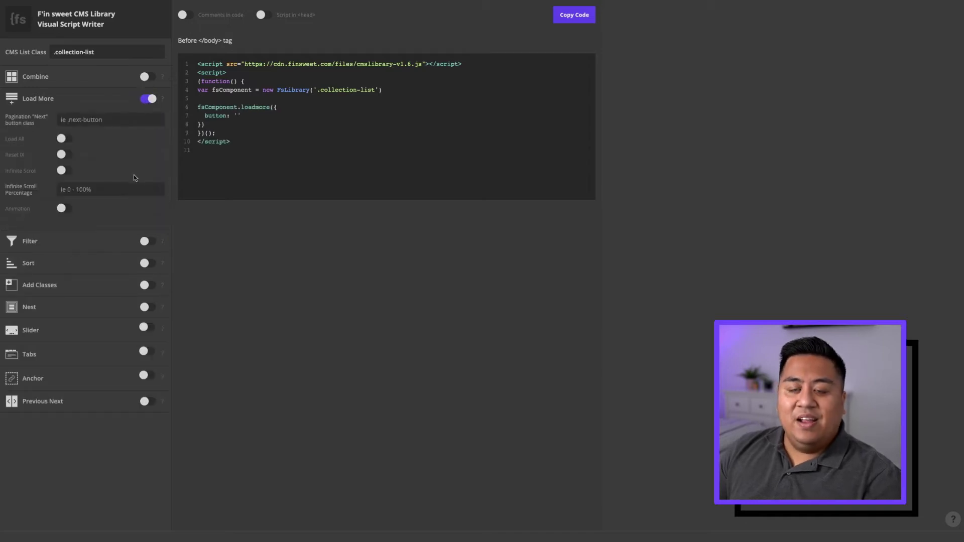
left_click(82, 121)
type(".")
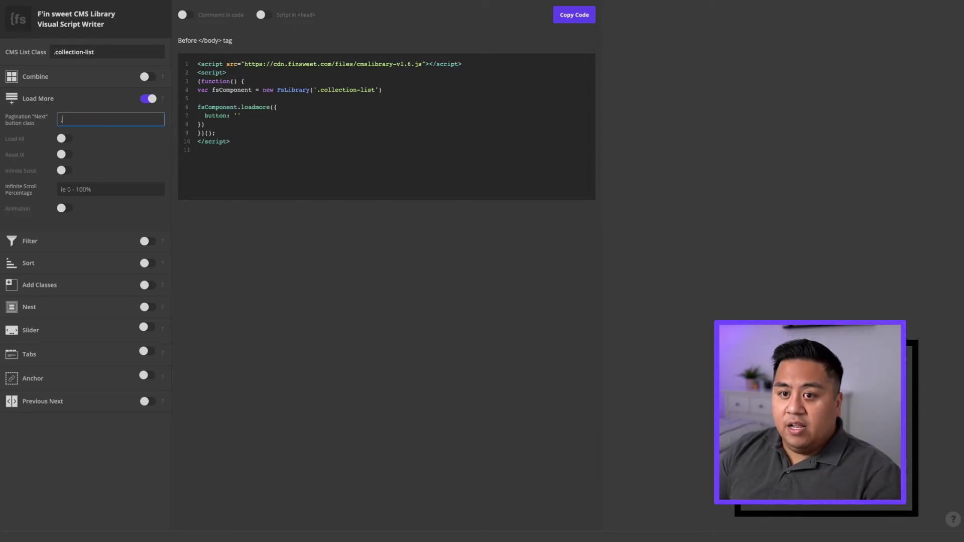
type("load-more")
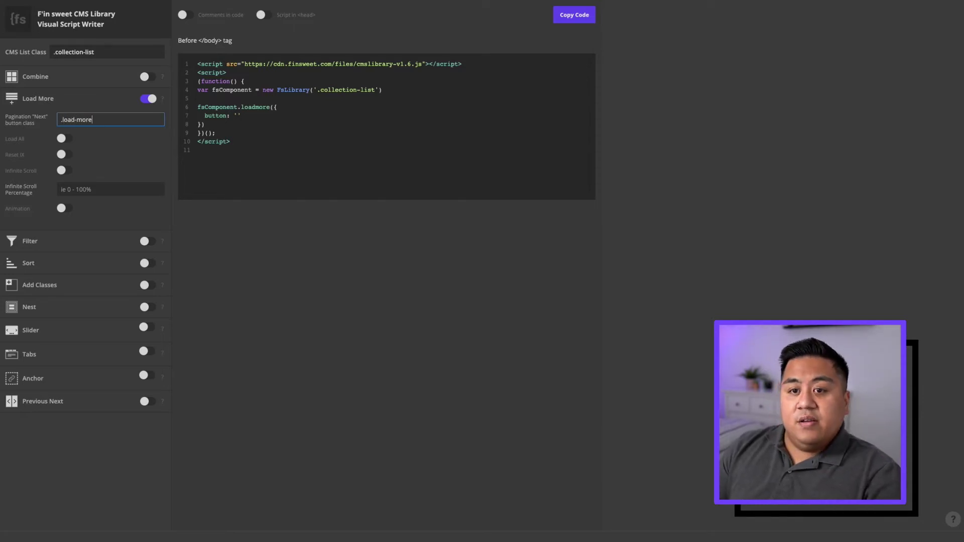
left_click(67, 209)
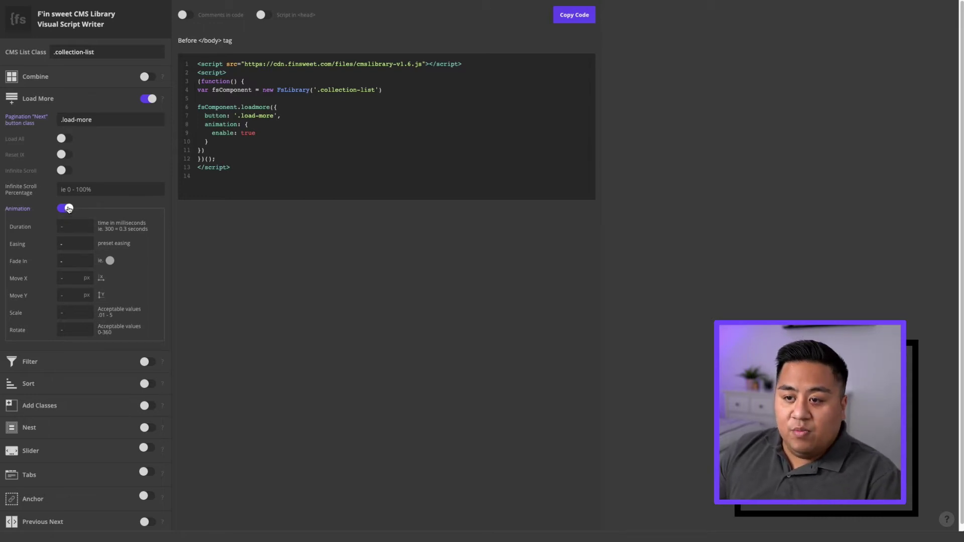
left_click_drag(245, 167, 127, 1)
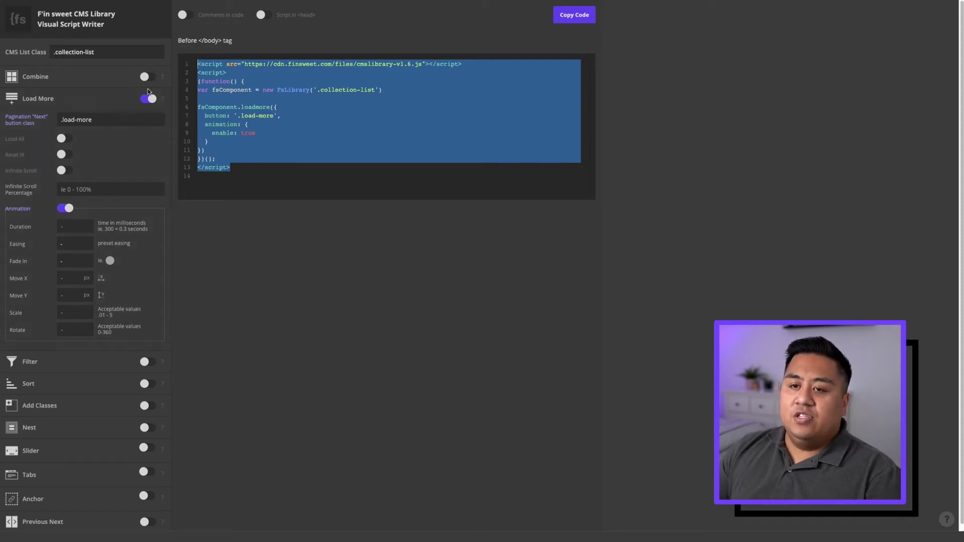
left_click(152, 101)
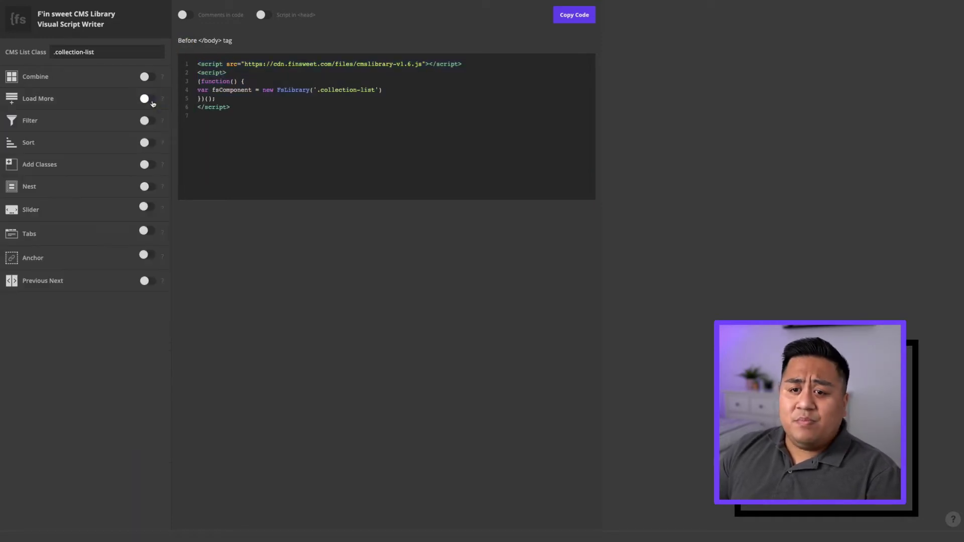
Step: Preview the Filter, Sort, Add Classes, Nest and Slider code, switching each back off
left_click(147, 122)
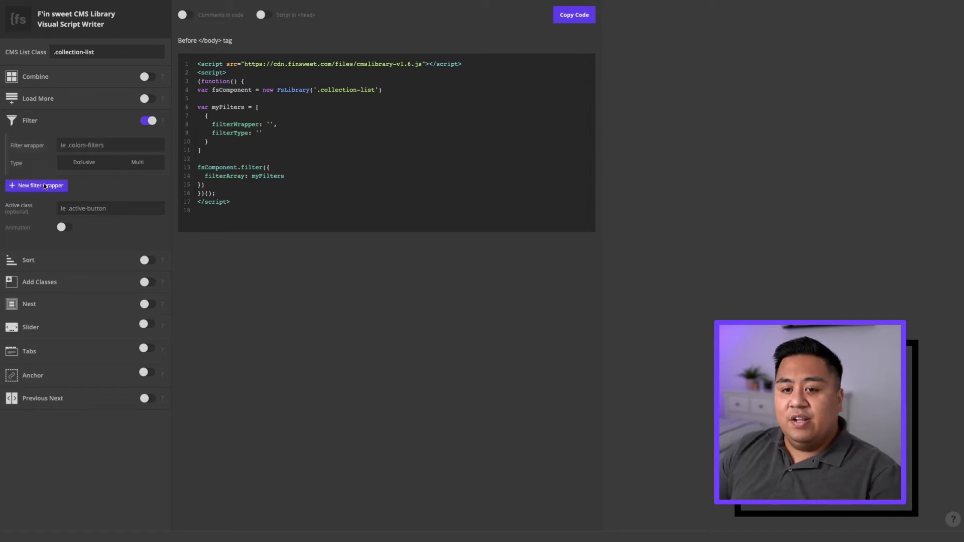
left_click(149, 121)
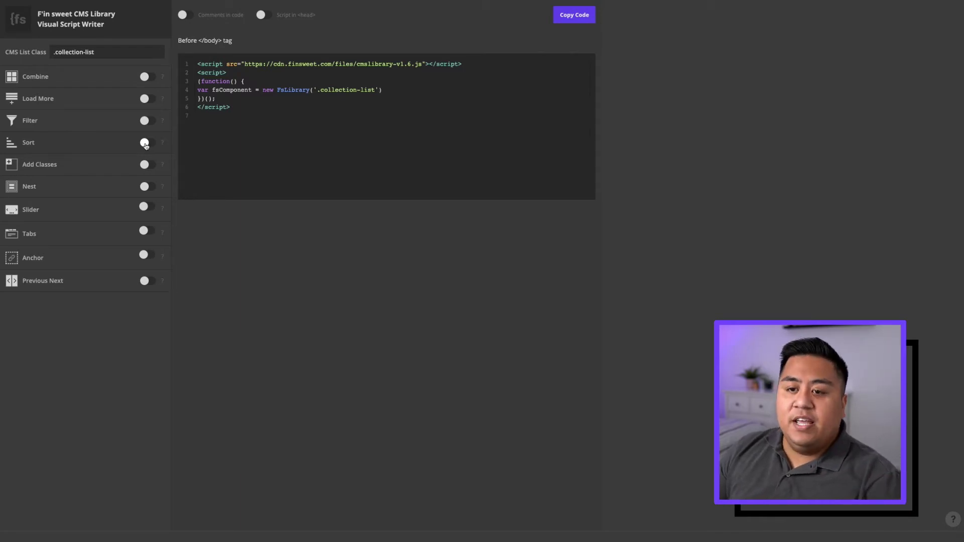
left_click(146, 145)
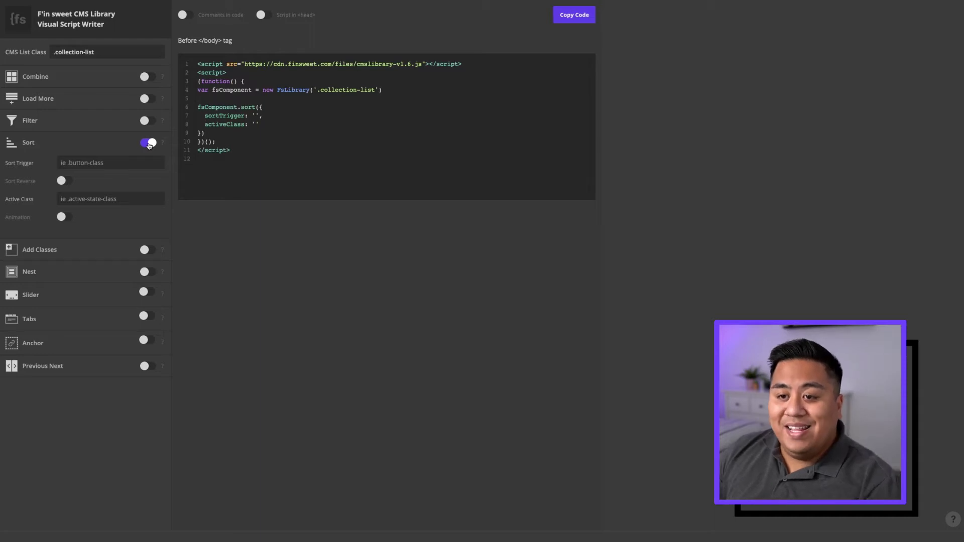
left_click(149, 144)
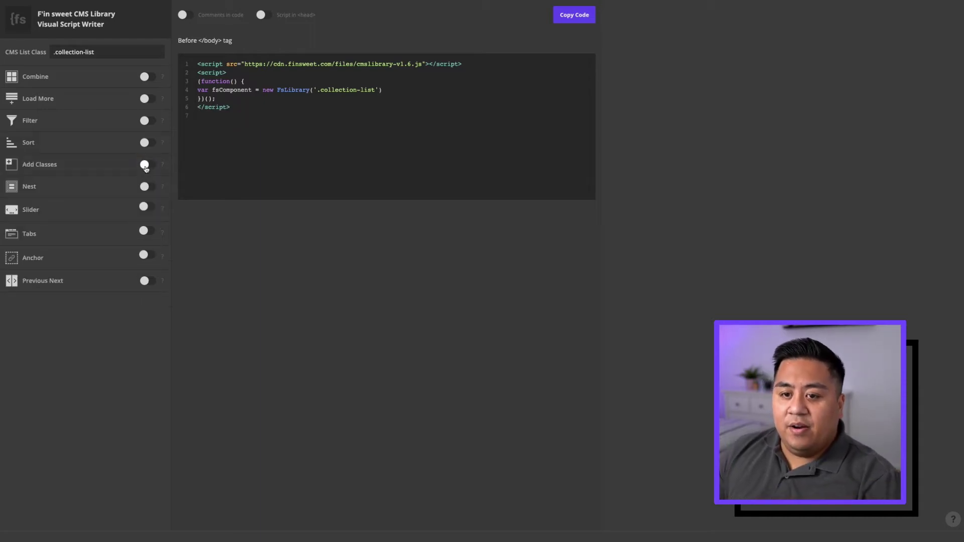
left_click(145, 166)
left_click(145, 166)
left_click(148, 188)
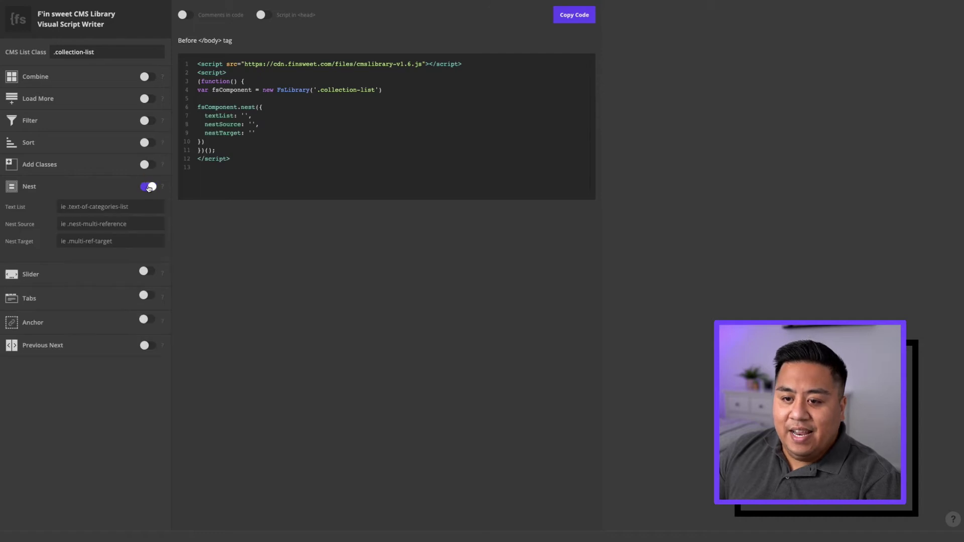
left_click(149, 187)
left_click(146, 207)
left_click(146, 208)
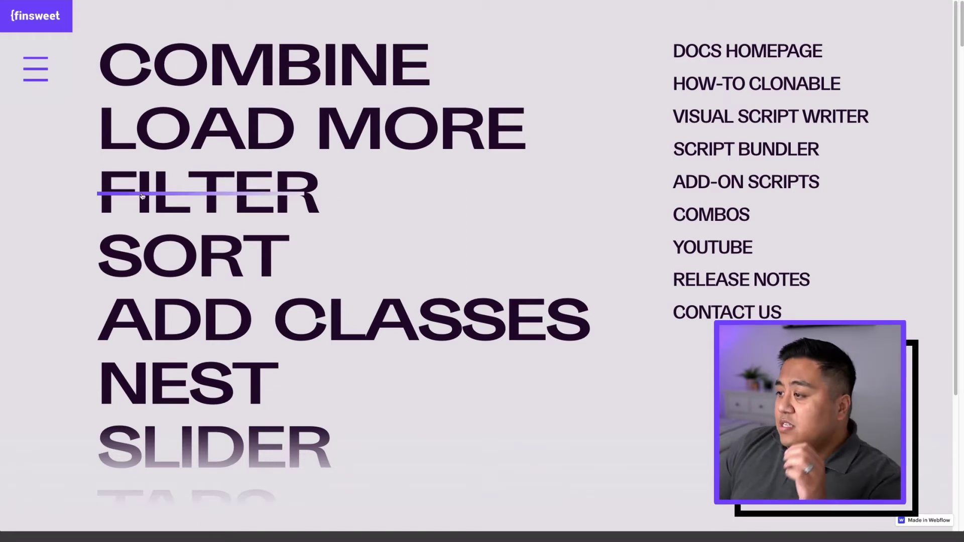
Step: Go to the HOW-TO CLONABLE showcase page from the docs menu
left_click(707, 82)
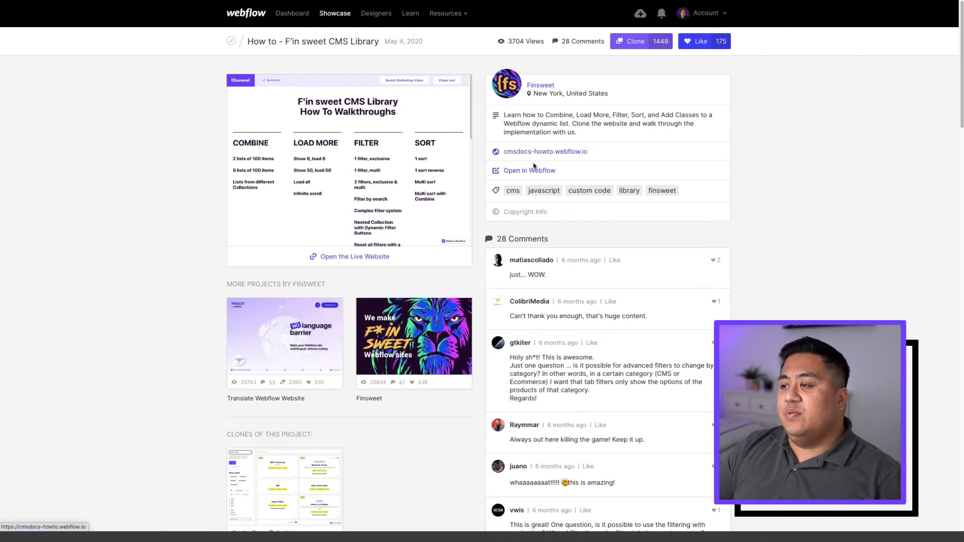
Step: Clone the how-to project as a new project named 'Finsweet CMS How To Clonable'
left_click(630, 42)
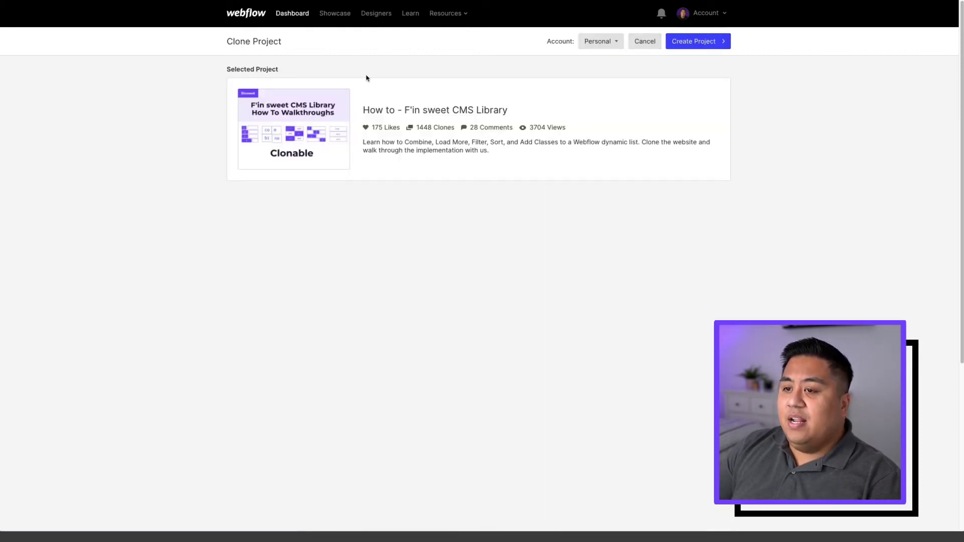
left_click(683, 42)
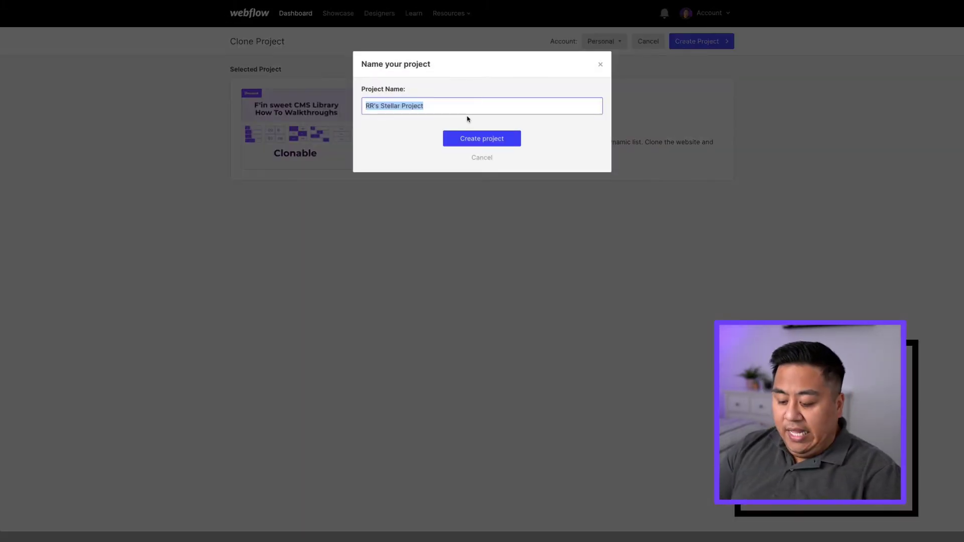
type("Finsweet")
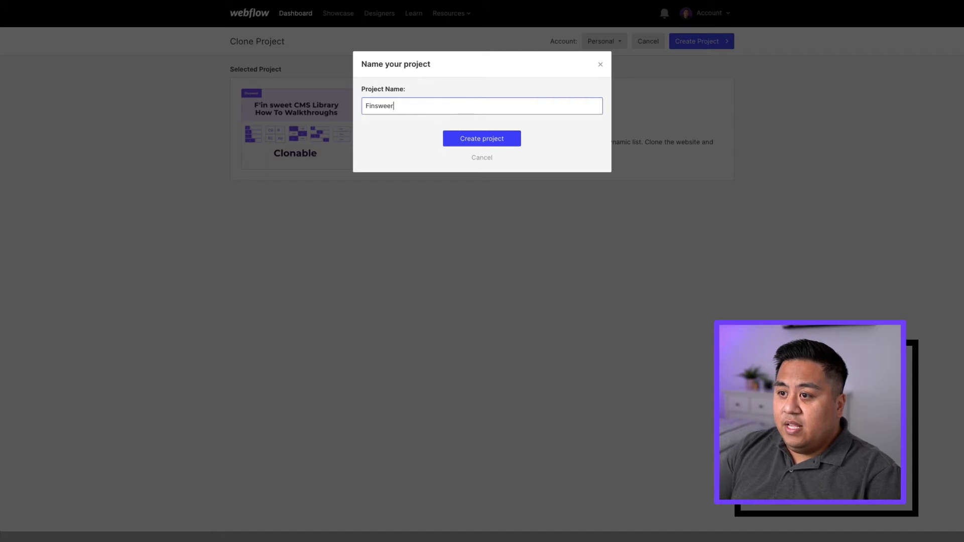
type(" CMS Clpon")
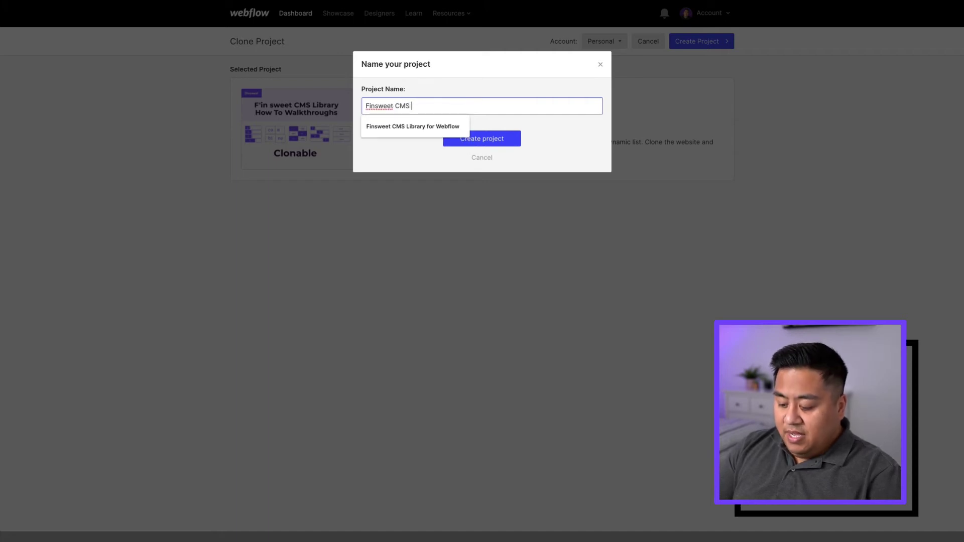
key("BackSpace")
key("BackSpace")
key("BackSpace")
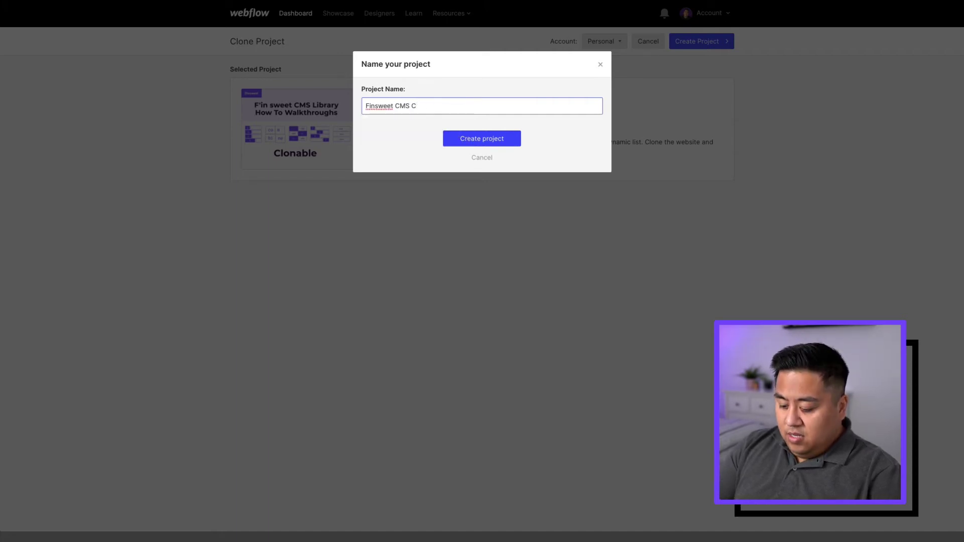
key("BackSpace")
type("How To")
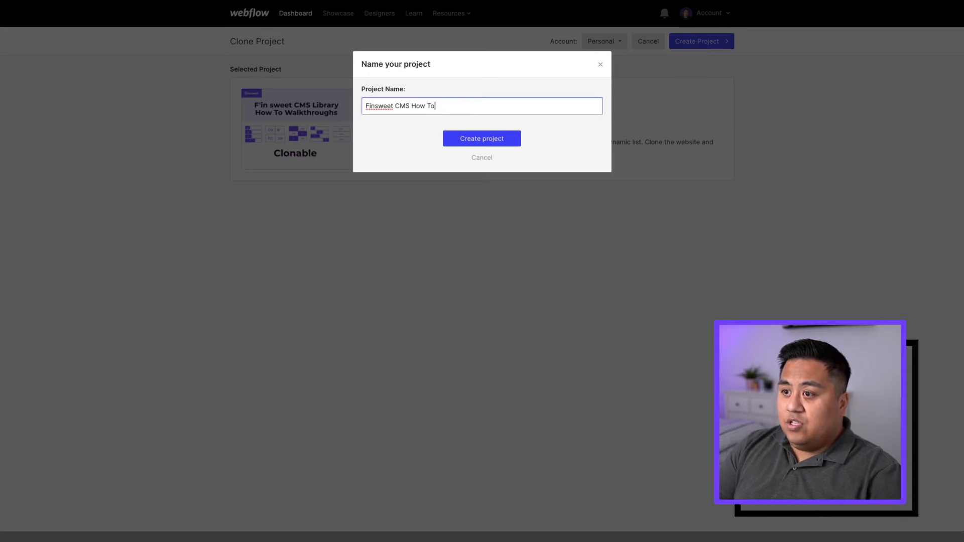
type(" Clonable")
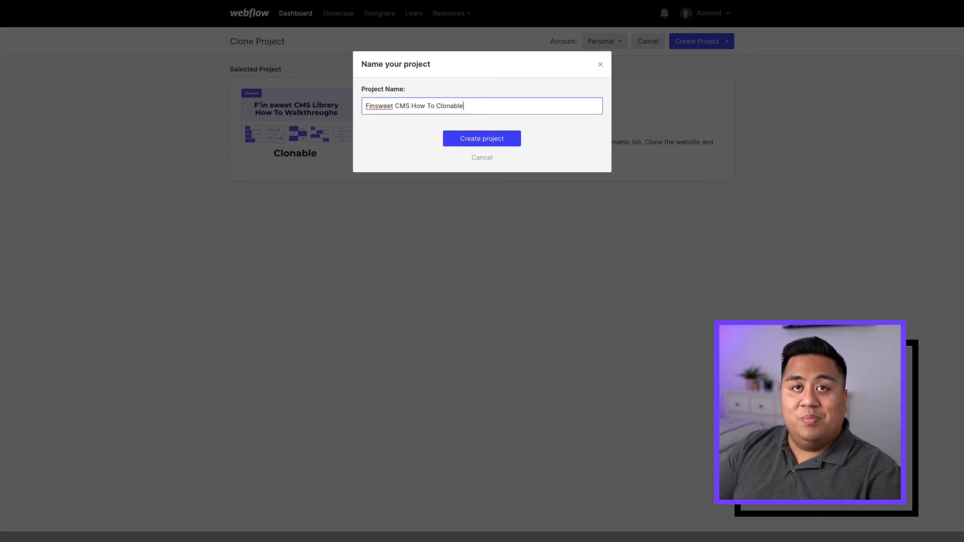
key("Return")
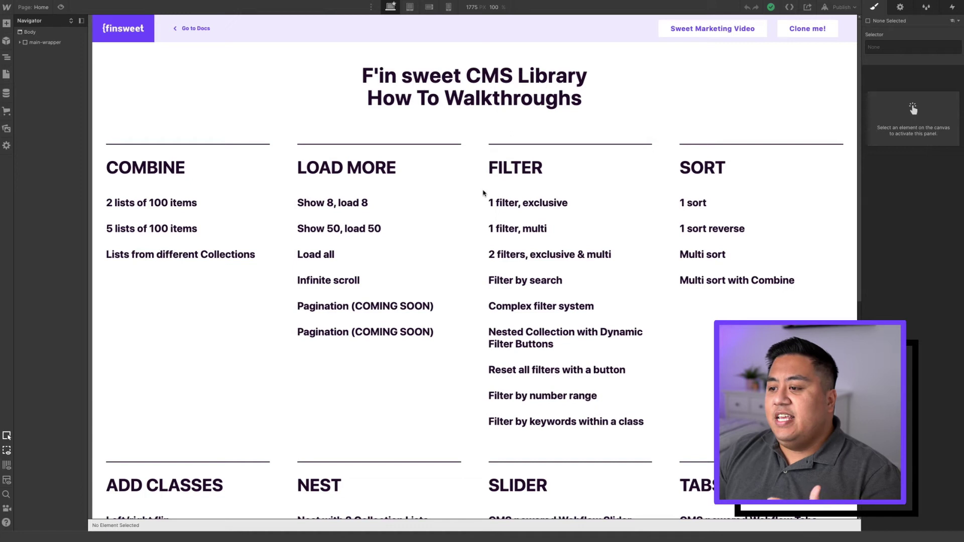
Step: Select the '1 filter, multi' and '2 filters, exclusive & multi' text blocks, then scroll the Pages list to Load More
left_click(511, 233)
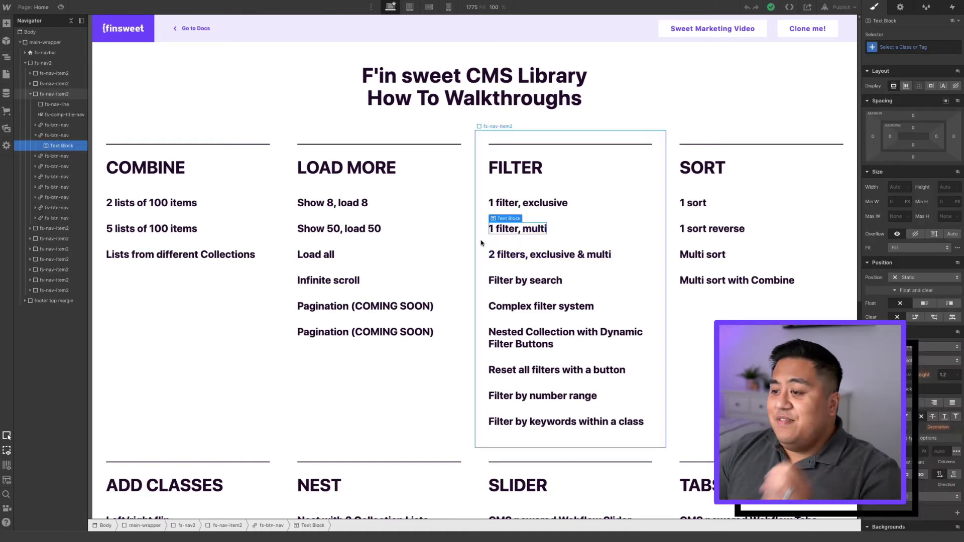
left_click(492, 255)
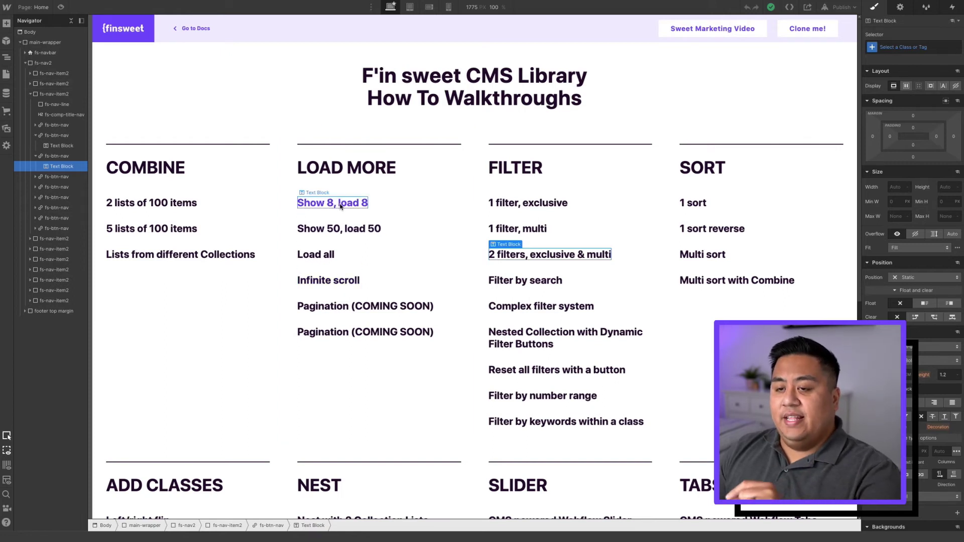
left_click(7, 74)
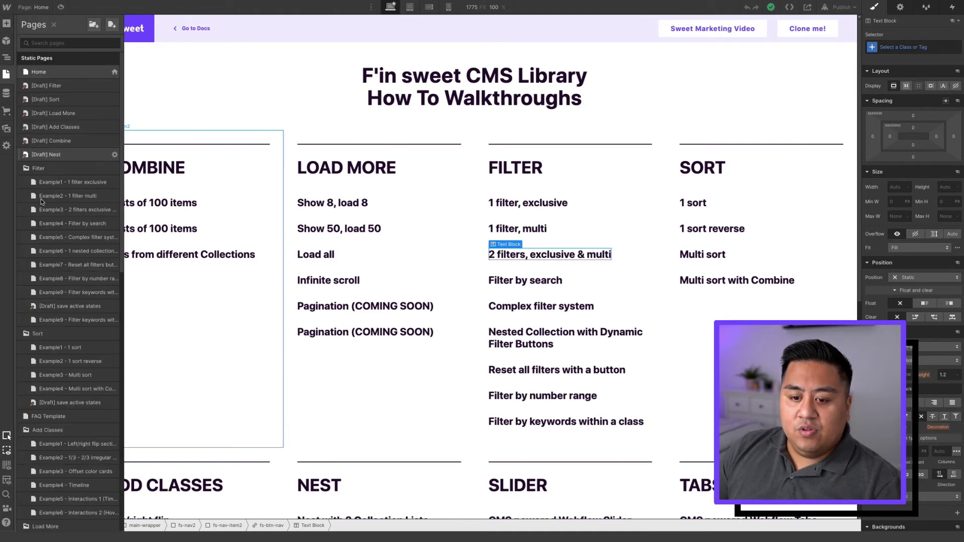
scroll(43, 311, "down", 4)
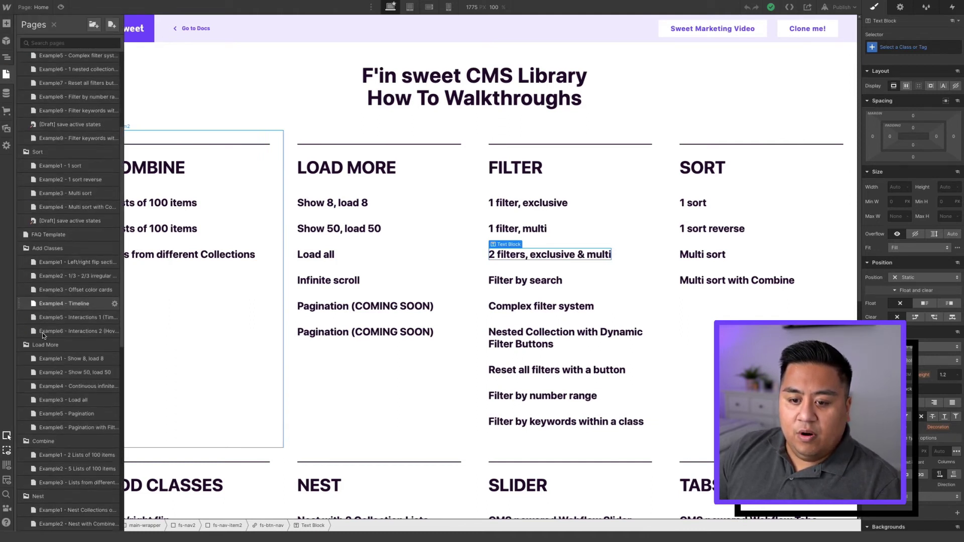
Step: Open the 'Example1 - Show 8, load 8' page and scroll through it
left_click(45, 362)
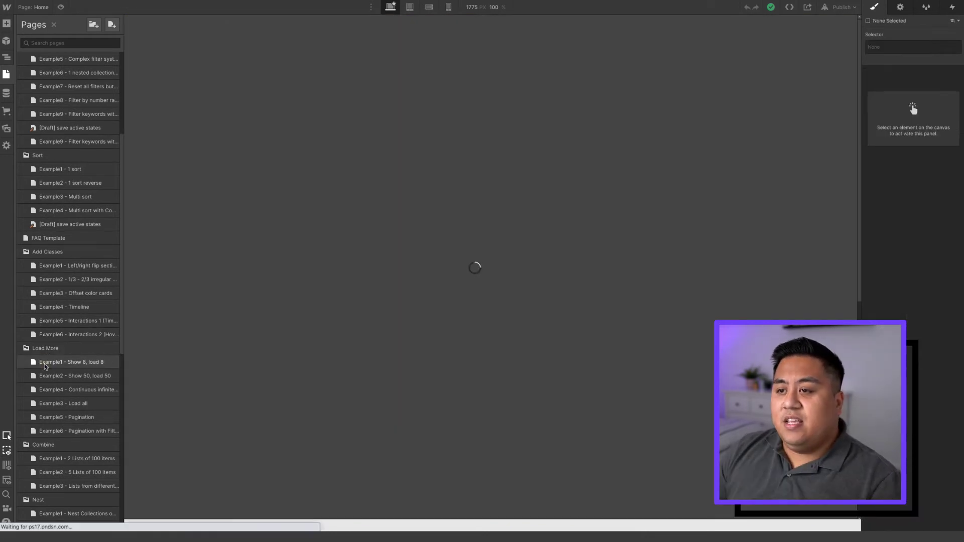
scroll(462, 359, "down", 5)
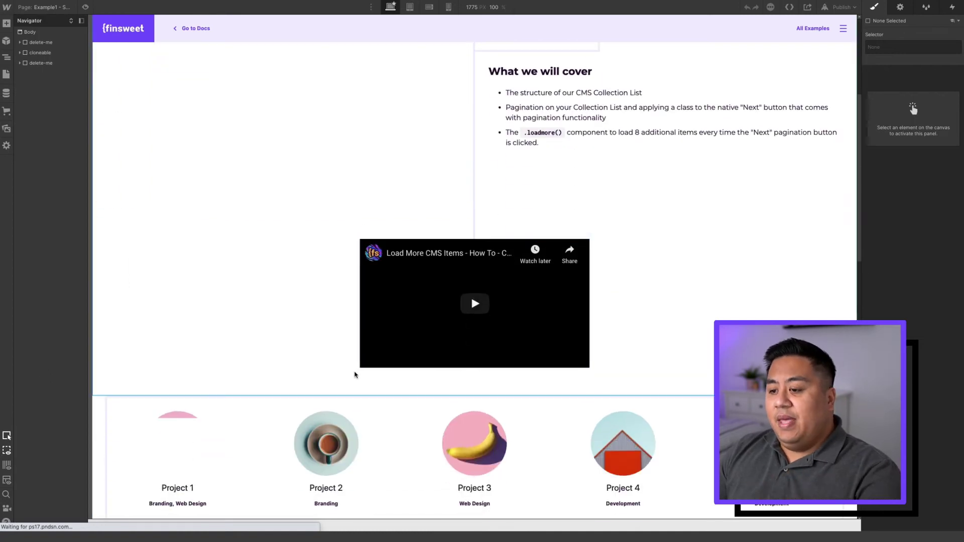
scroll(354, 379, "down", 3)
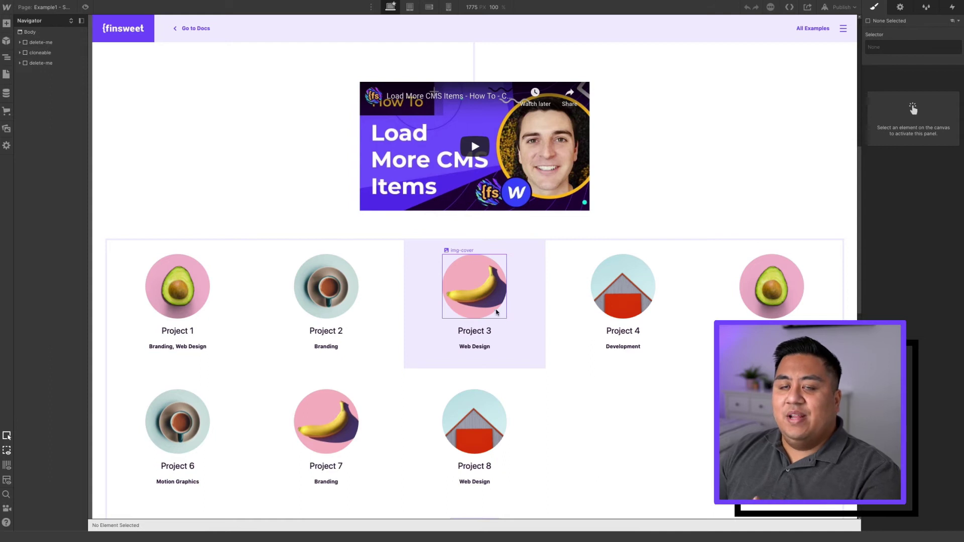
scroll(476, 285, "down", 2)
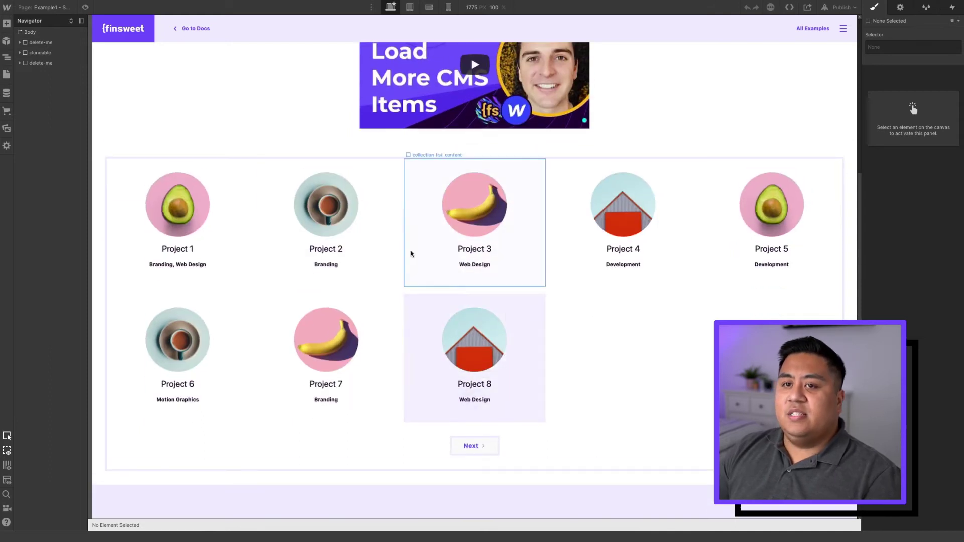
Step: Preview the page and test load-more and Next/Previous pagination across the three project pages
left_click(85, 7)
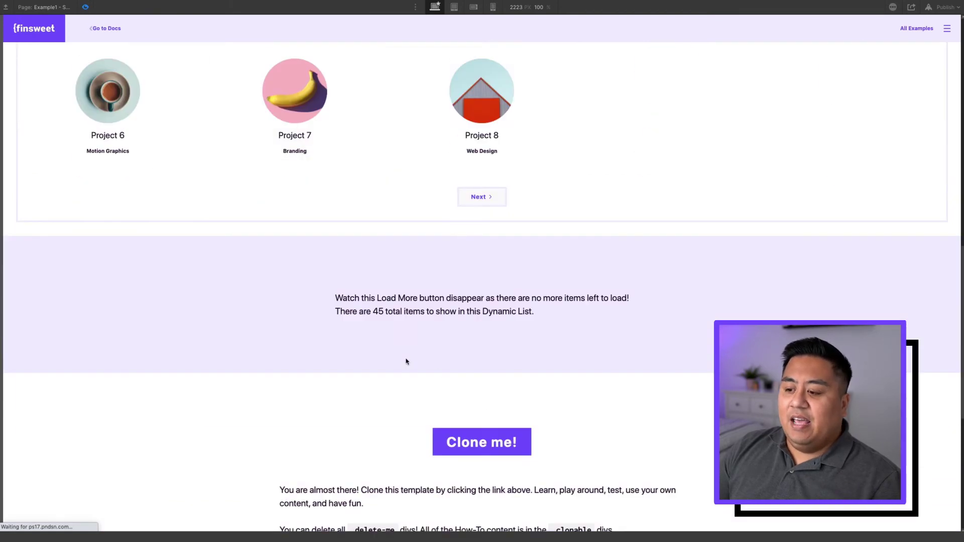
scroll(352, 301, "down", 5)
left_click(478, 198)
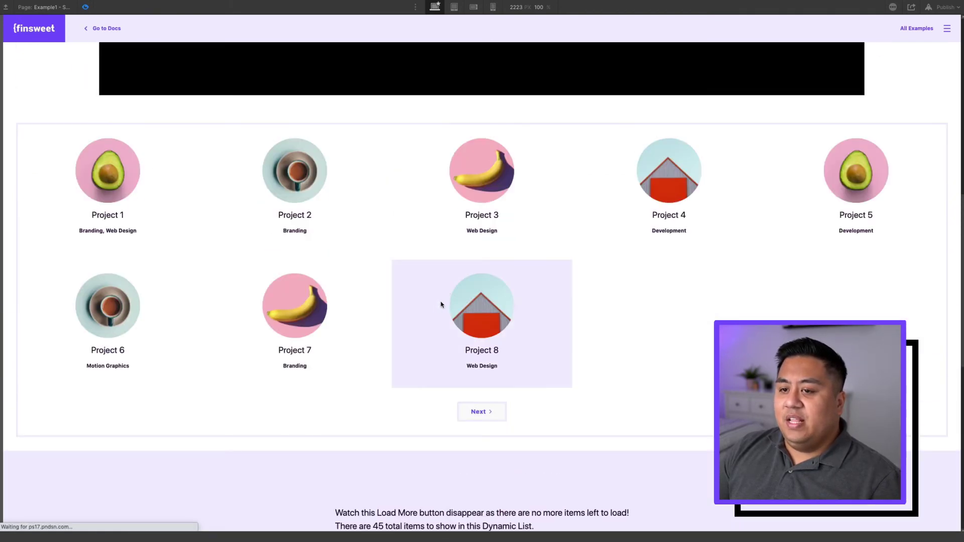
left_click(84, 7)
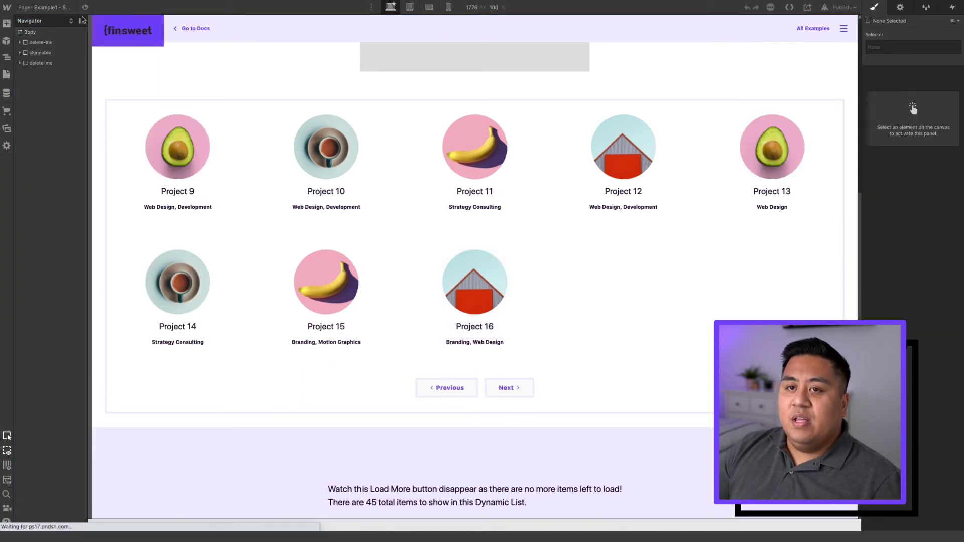
key("super+shift+p")
left_click(453, 412)
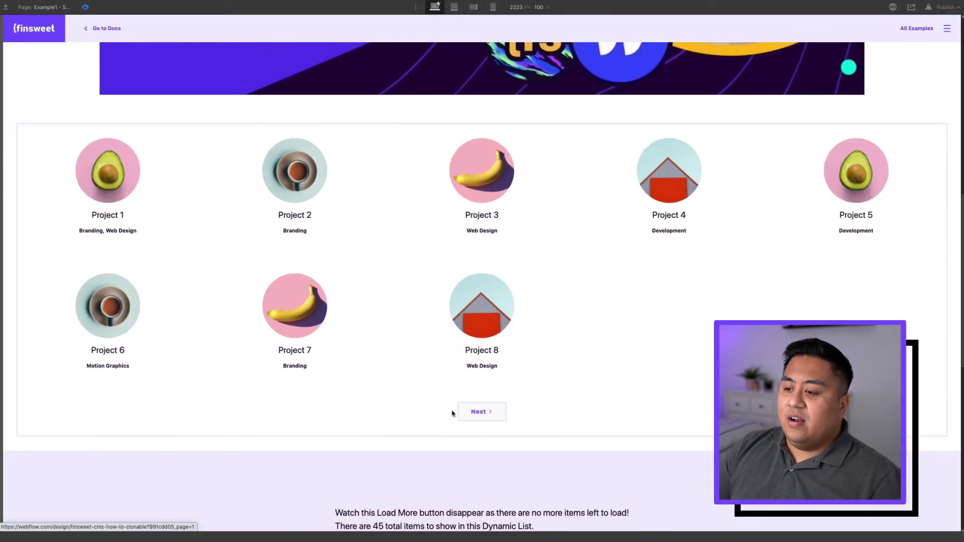
left_click(487, 411)
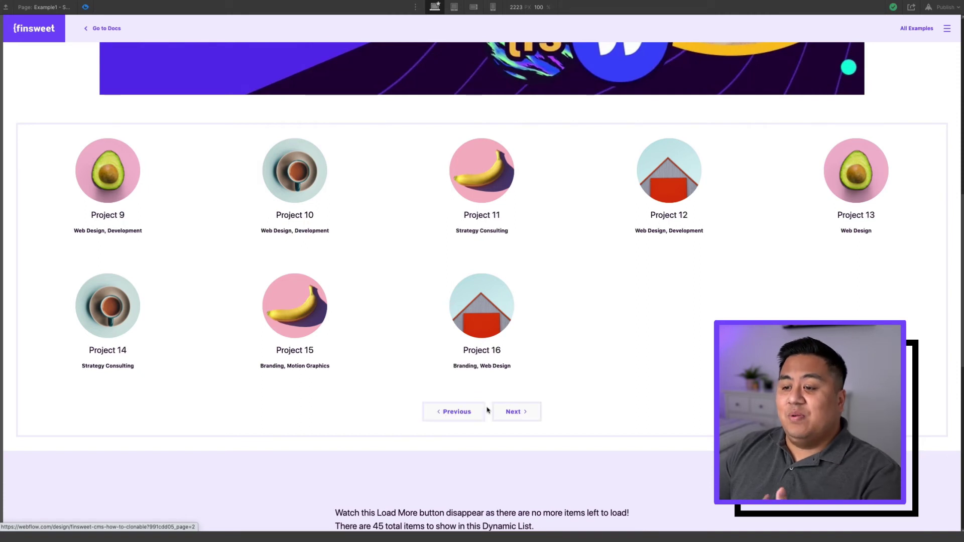
left_click(517, 412)
left_click(461, 414)
left_click(460, 414)
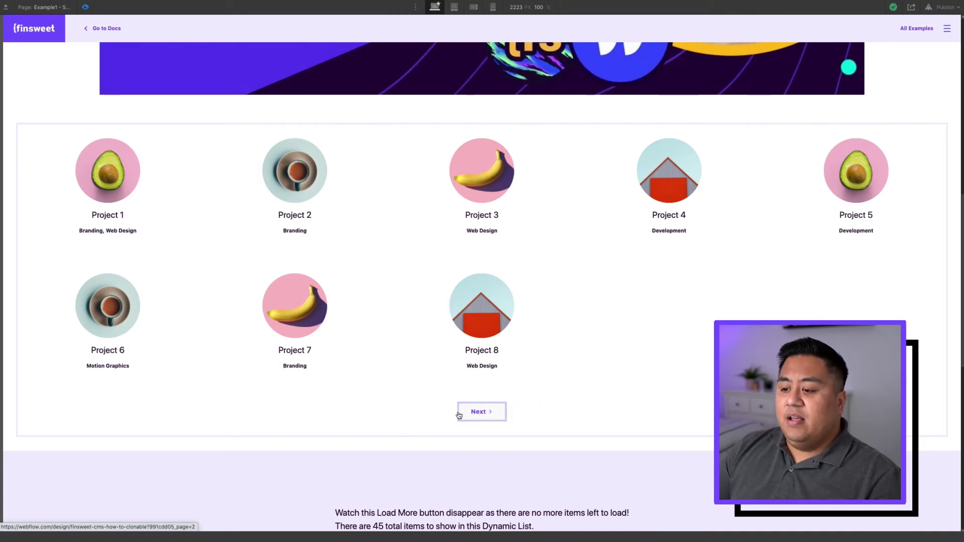
Step: Leave preview and publish the site to its webflow.io domain
left_click(86, 7)
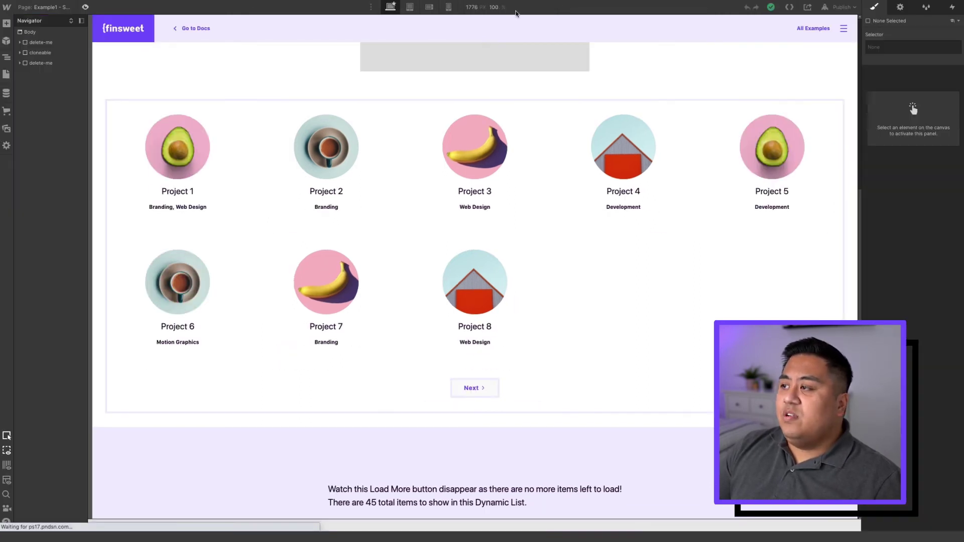
left_click(841, 7)
left_click(818, 115)
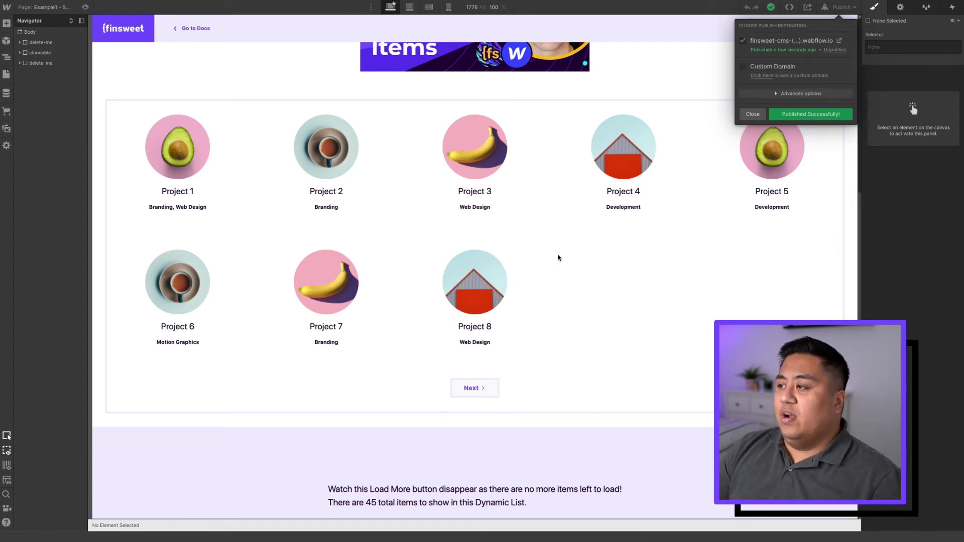
Step: Open the published live site and load the next batch of projects
left_click(838, 41)
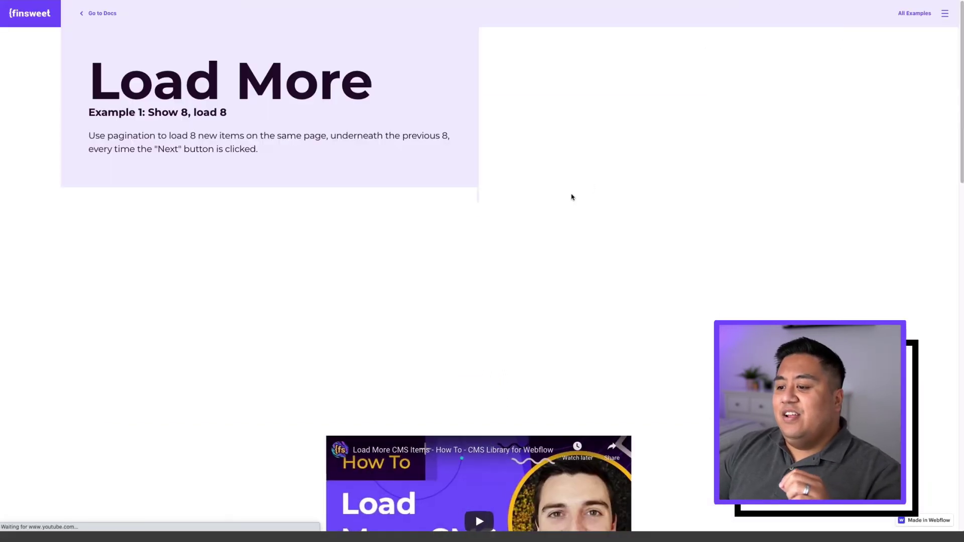
scroll(571, 196, "down", 10)
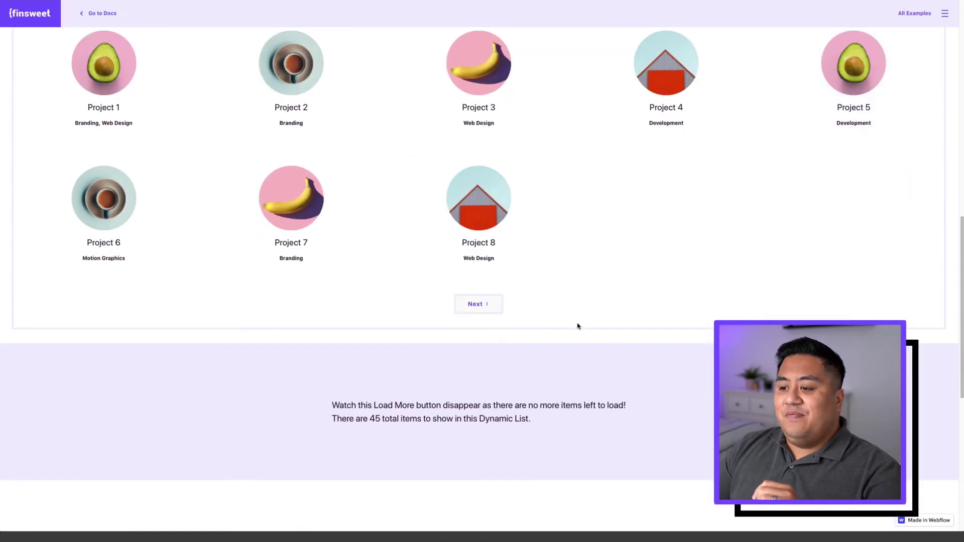
scroll(476, 342, "up", 3)
left_click(479, 400)
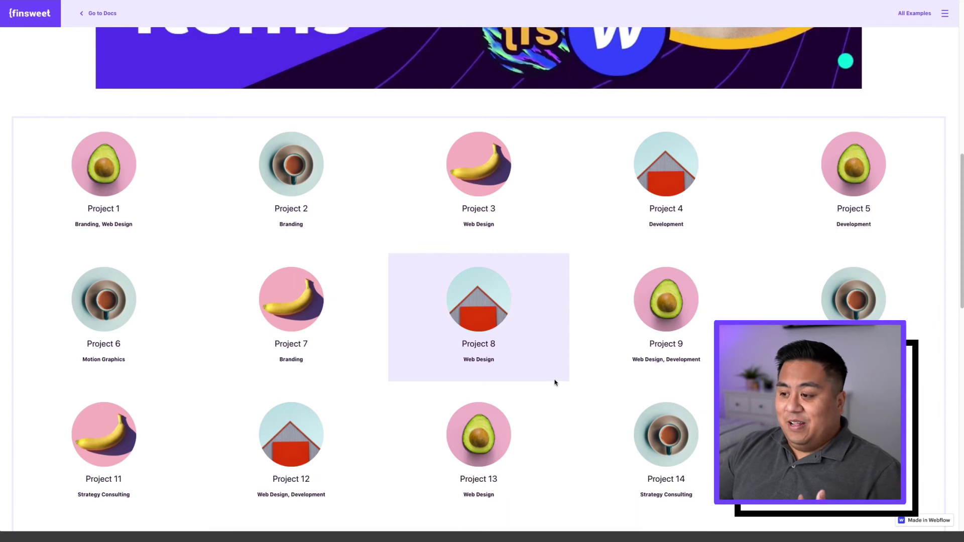
Step: Load Projects 17-24 and 25-32 into the live grid
scroll(555, 383, "down", 3)
scroll(571, 396, "down", 2)
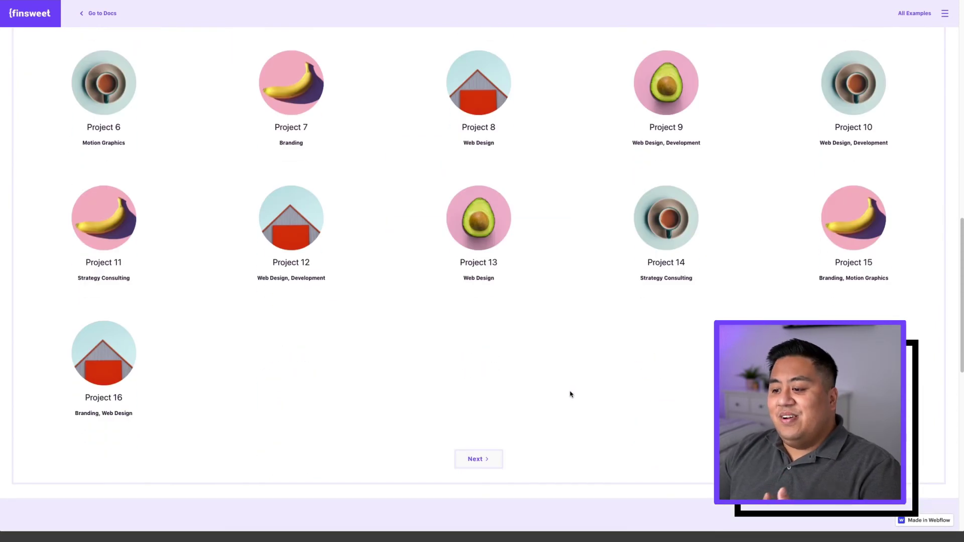
left_click(492, 461)
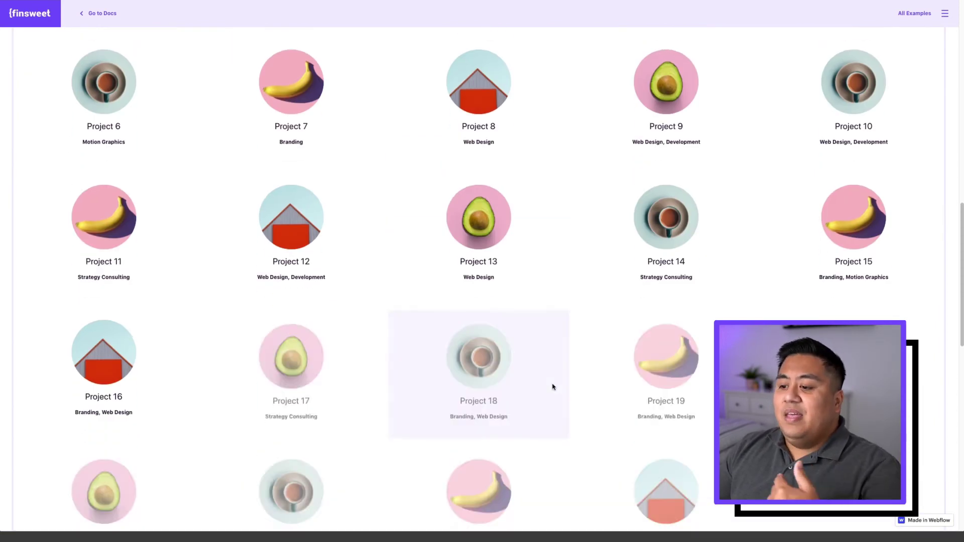
scroll(553, 388, "down", 4)
left_click(487, 423)
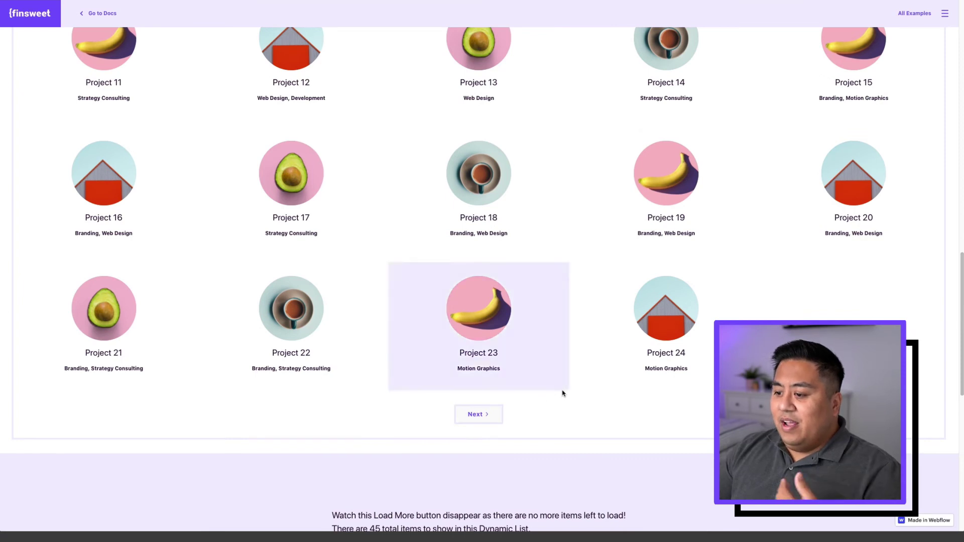
scroll(577, 415, "down", 5)
scroll(581, 417, "up", 8)
scroll(584, 417, "up", 7)
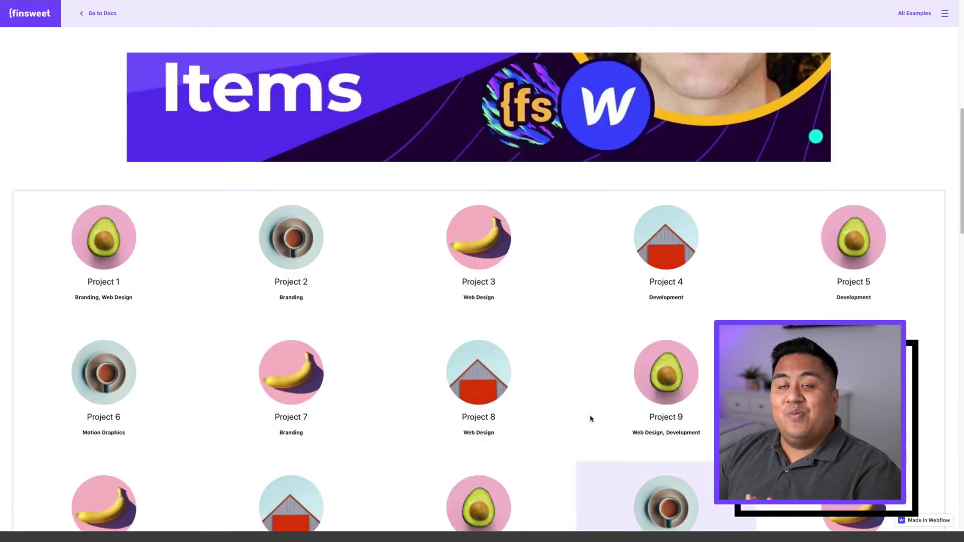
scroll(590, 417, "down", 2)
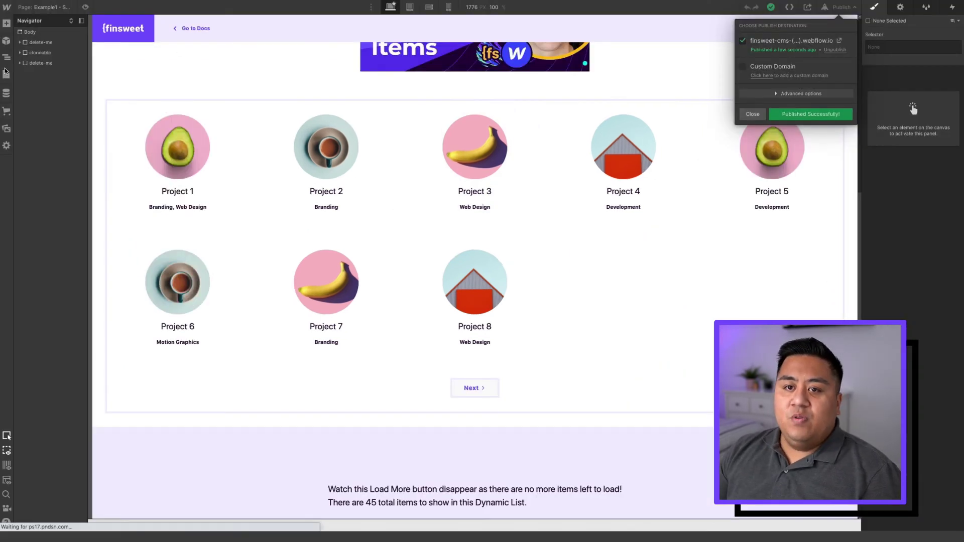
Step: Open the 'Example2 - 1 filter multi' page from the Pages list
left_click(6, 74)
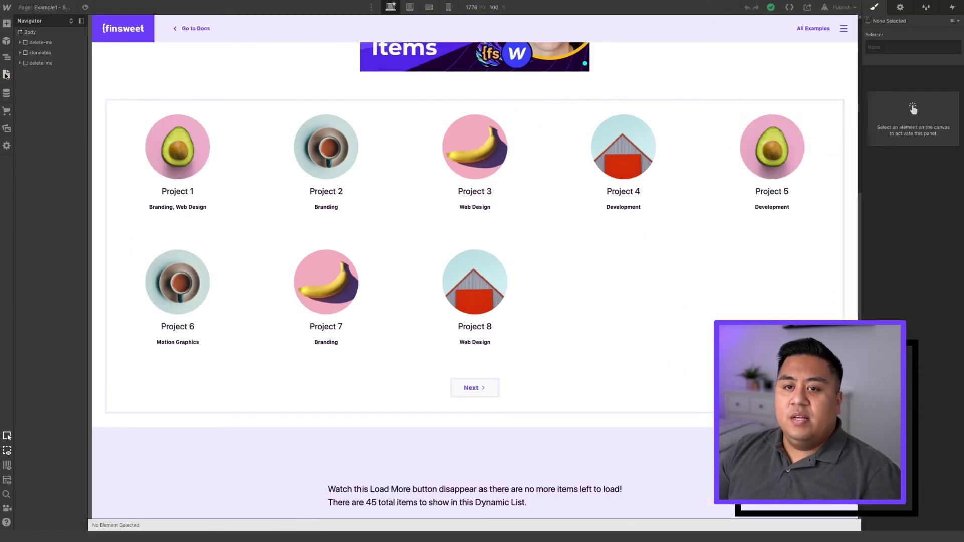
scroll(42, 334, "down", 5)
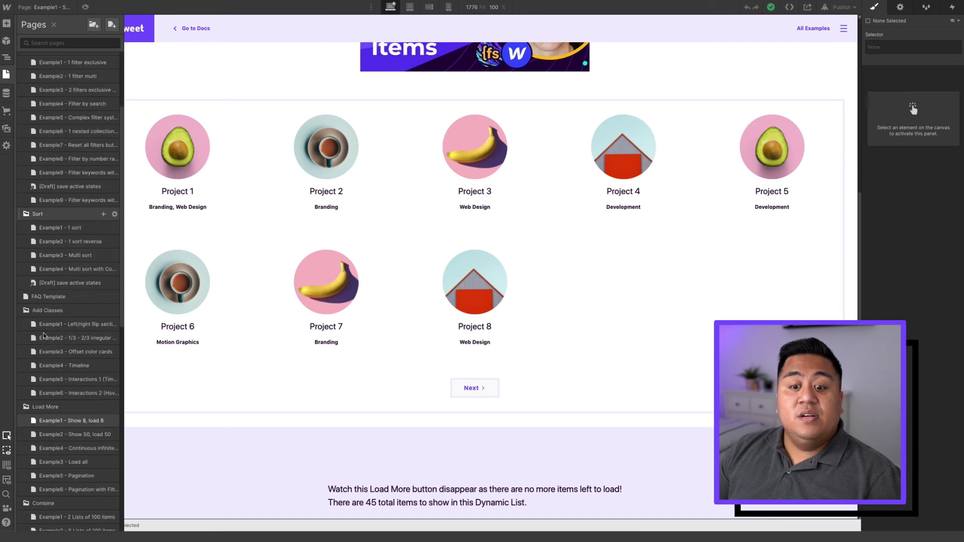
scroll(42, 334, "up", 3)
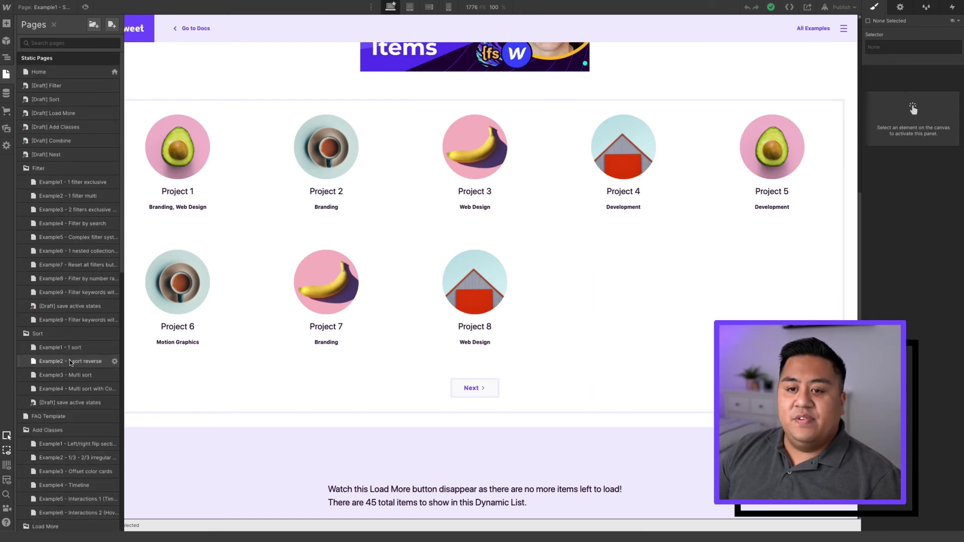
left_click(71, 194)
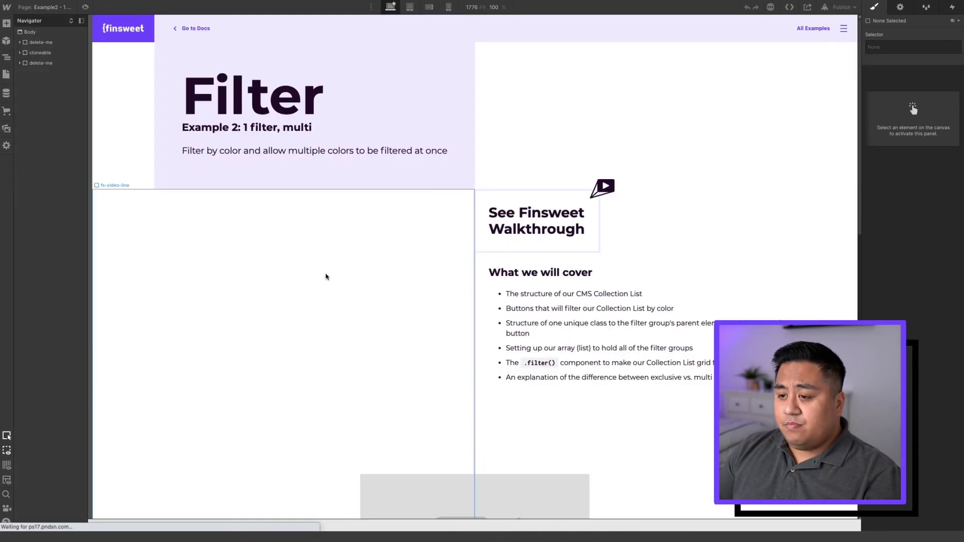
Step: Select the Blue filter button element and bring up the publishing options
scroll(266, 339, "down", 8)
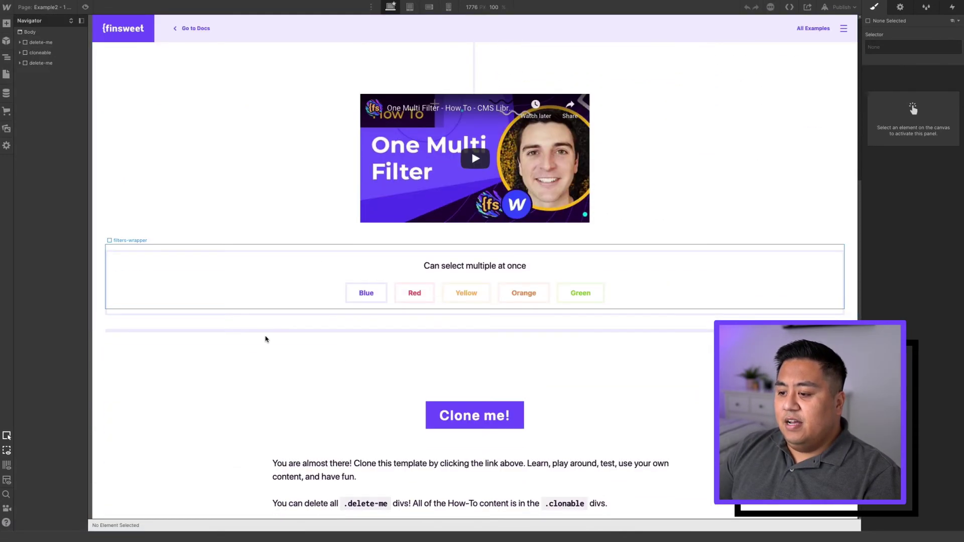
scroll(268, 339, "down", 5)
scroll(280, 331, "up", 4)
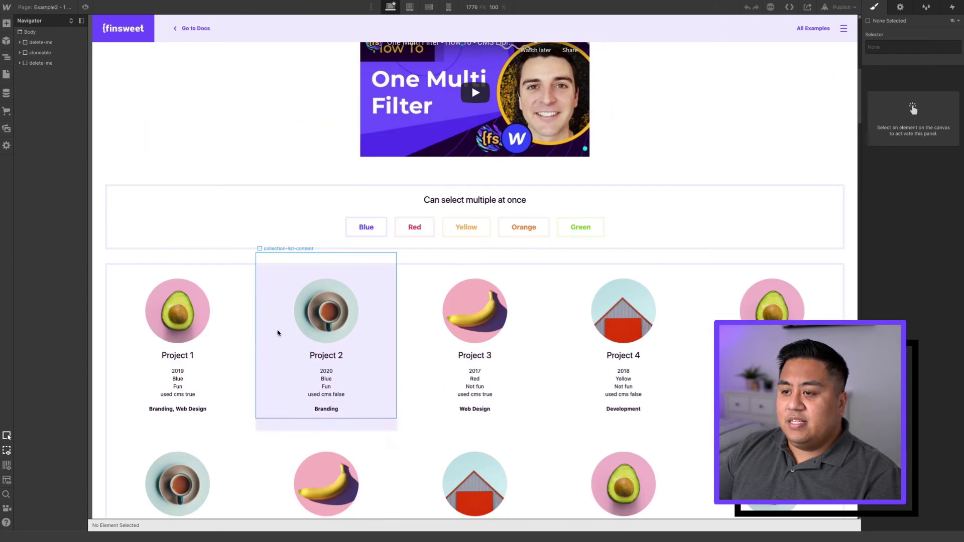
scroll(435, 287, "down", 1)
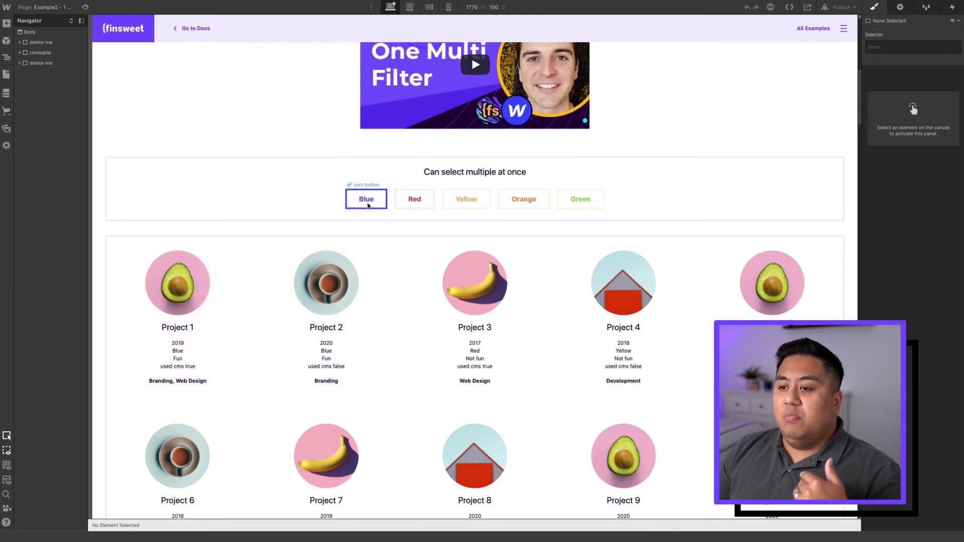
left_click(367, 200)
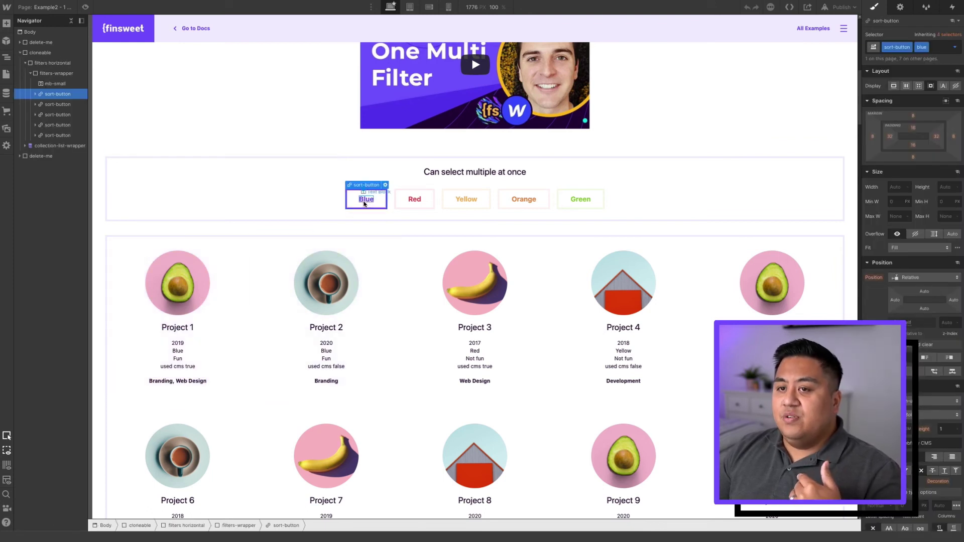
left_click(831, 9)
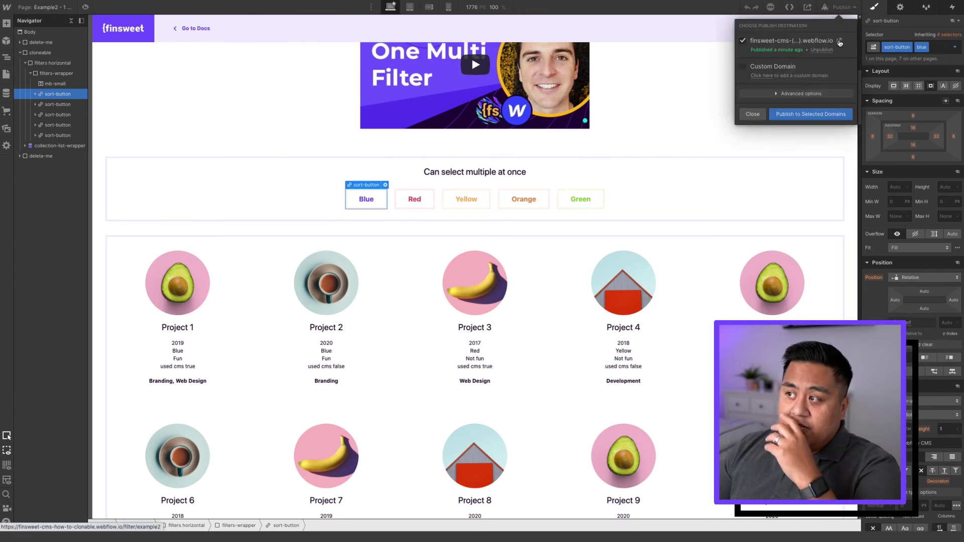
Step: Open the live Example2 page and apply the Blue, Red, Yellow and Orange filters together
left_click(839, 43)
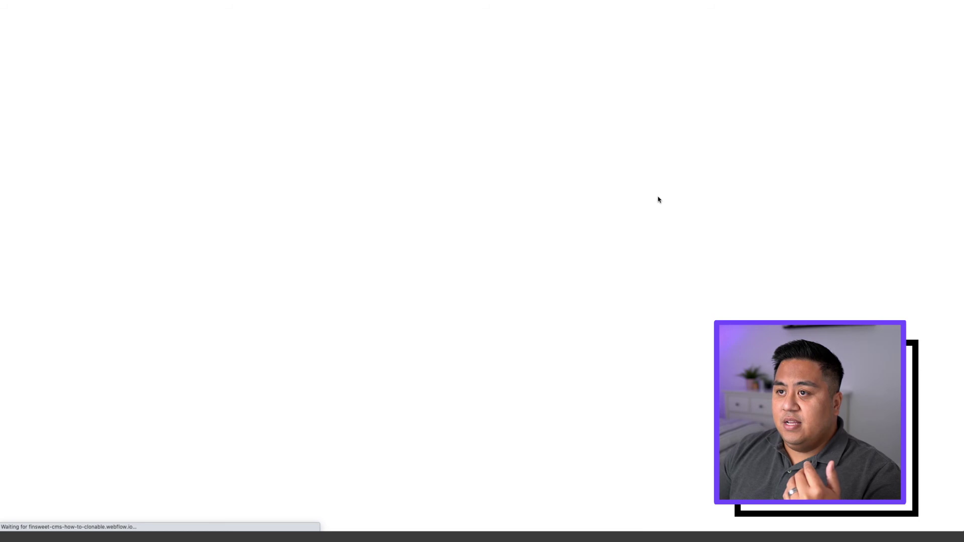
scroll(181, 351, "down", 2)
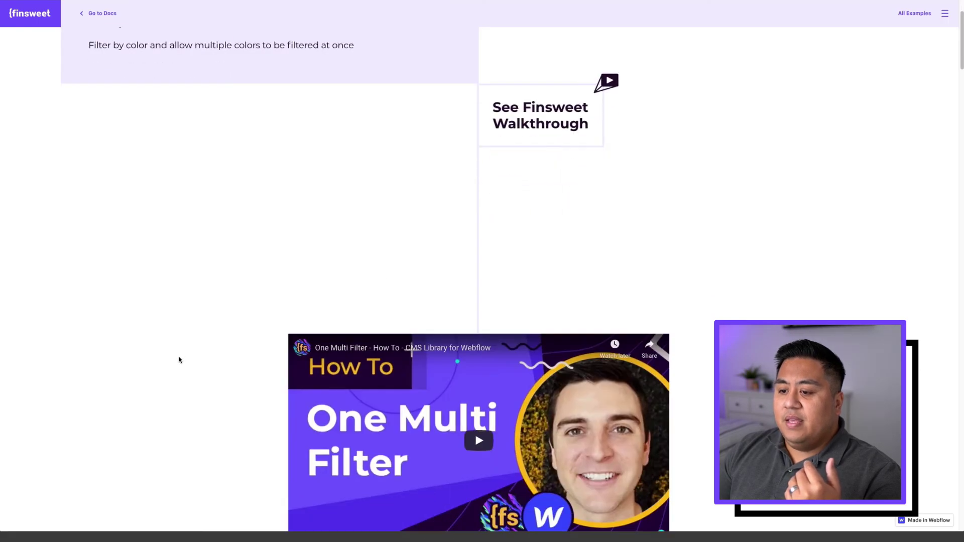
scroll(171, 366, "down", 5)
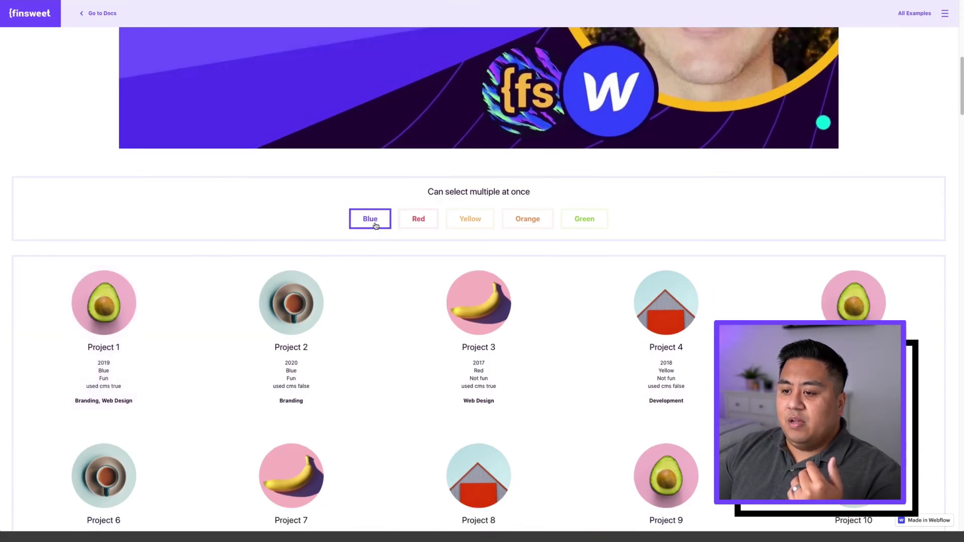
left_click(375, 226)
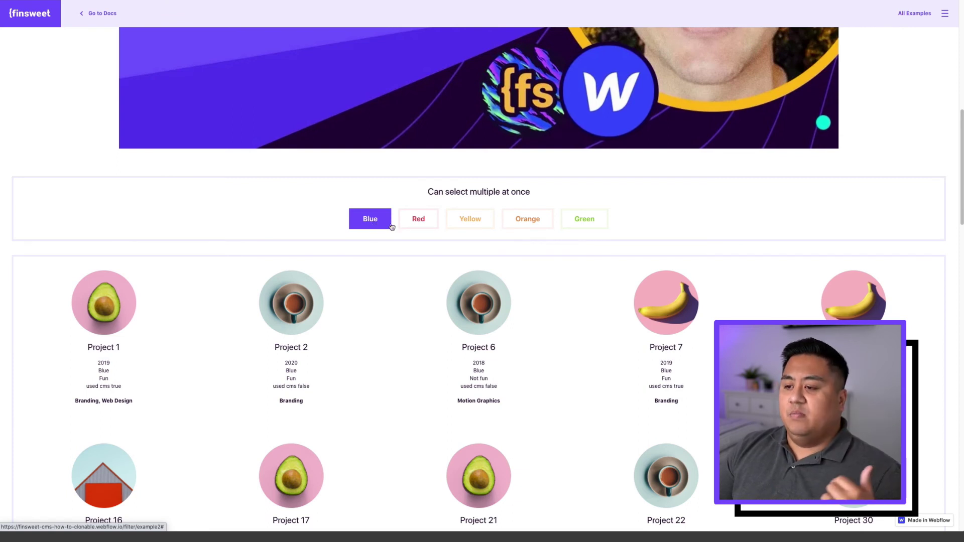
left_click(419, 225)
left_click(480, 226)
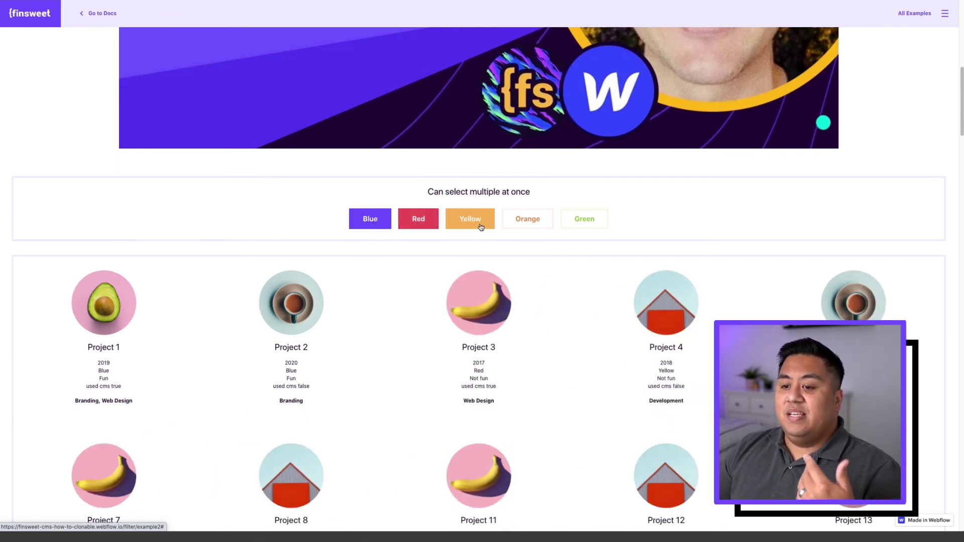
left_click(522, 225)
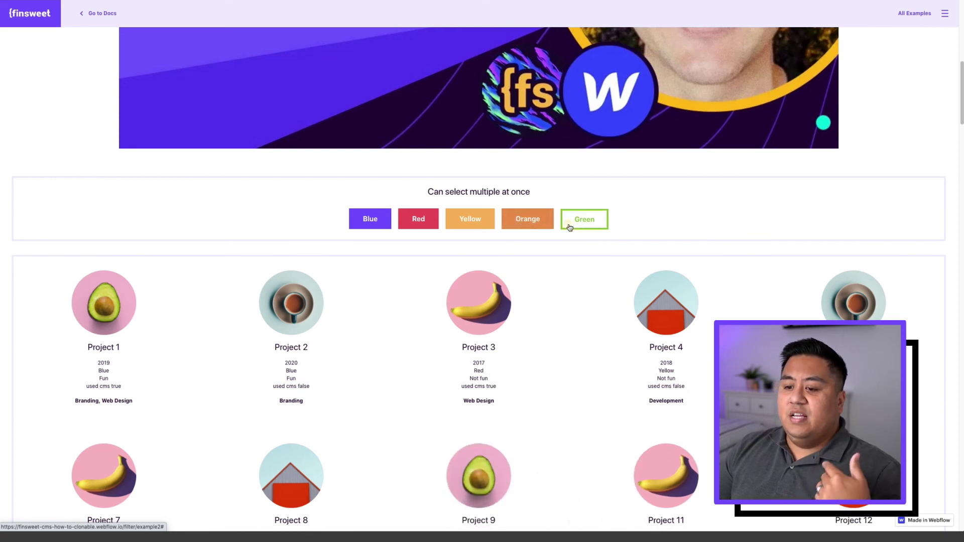